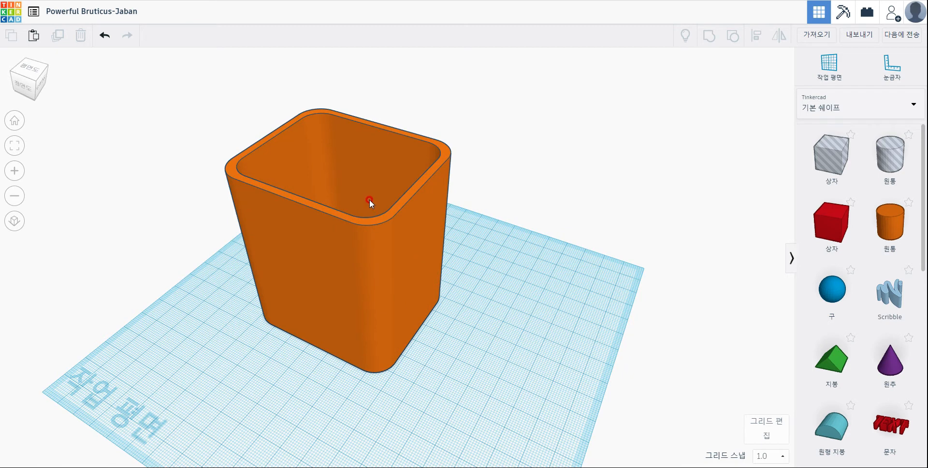
- Place a solid box beside the orange container and enlarge it to a height of about 27
drag(333, 142, 309, 102)
right_drag(433, 317, 568, 273)
drag(830, 221, 503, 367)
drag(442, 278, 441, 264)
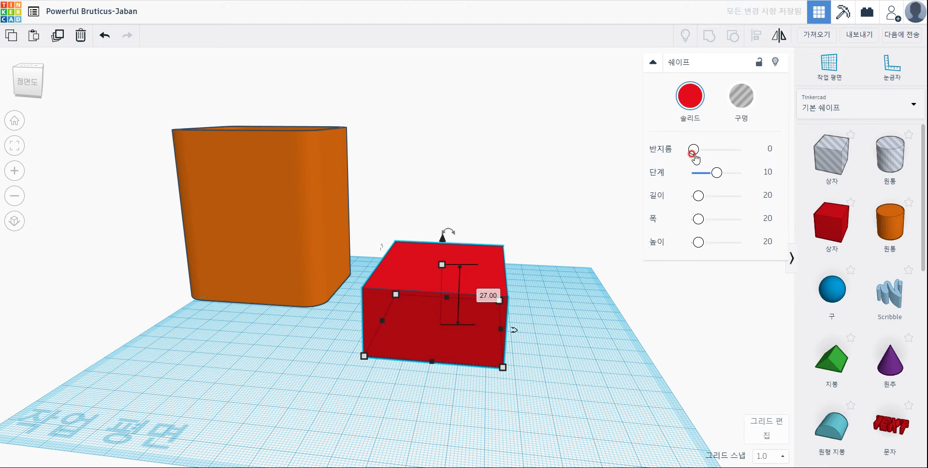
- Round the red box with a radius of 3.79 and 18 steps, and stretch it taller, close to the container's height
drag(693, 151, 737, 173)
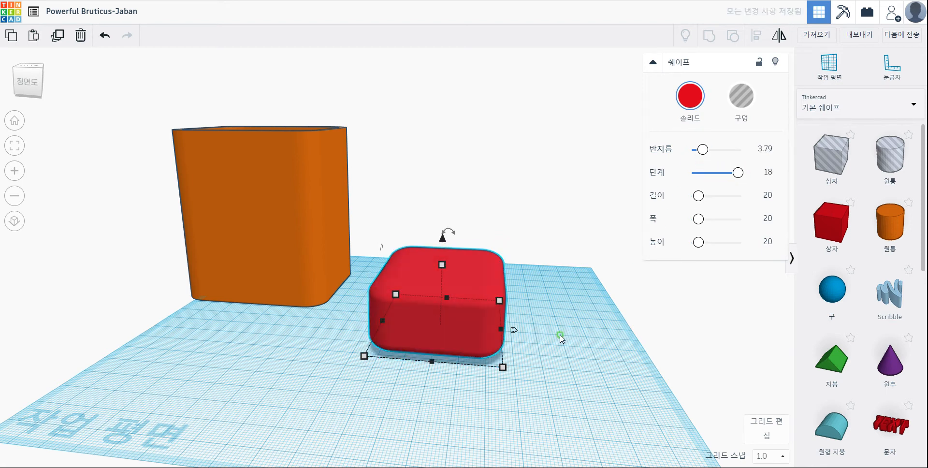
right_drag(560, 338, 504, 296)
drag(443, 257, 515, 215)
right_drag(554, 201, 556, 247)
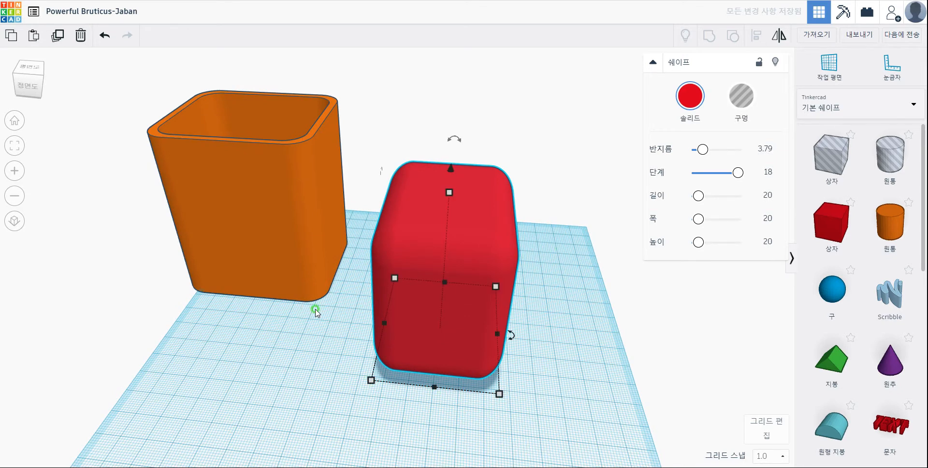
- Examine how the red box's rounded bottom edges meet the workplane compared with the flat base of the orange container
scroll(317, 311, up, 4)
scroll(358, 302, up, 2)
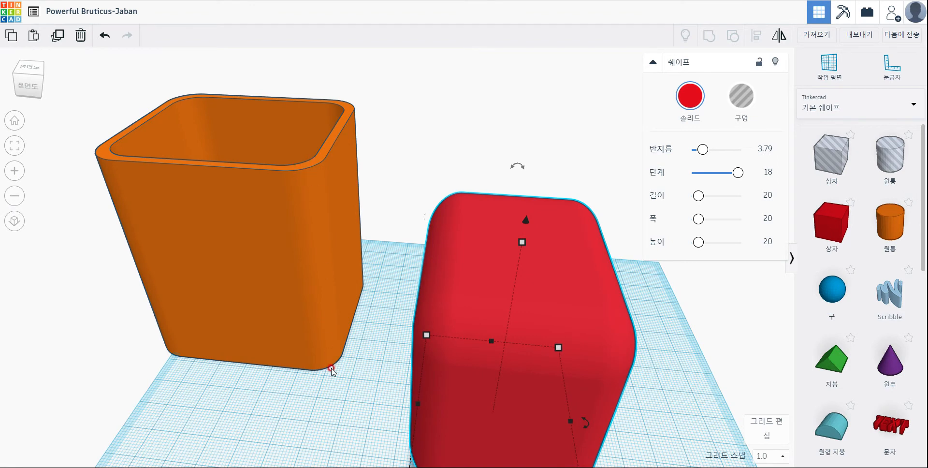
right_drag(350, 375, 356, 350)
scroll(407, 367, down, 3)
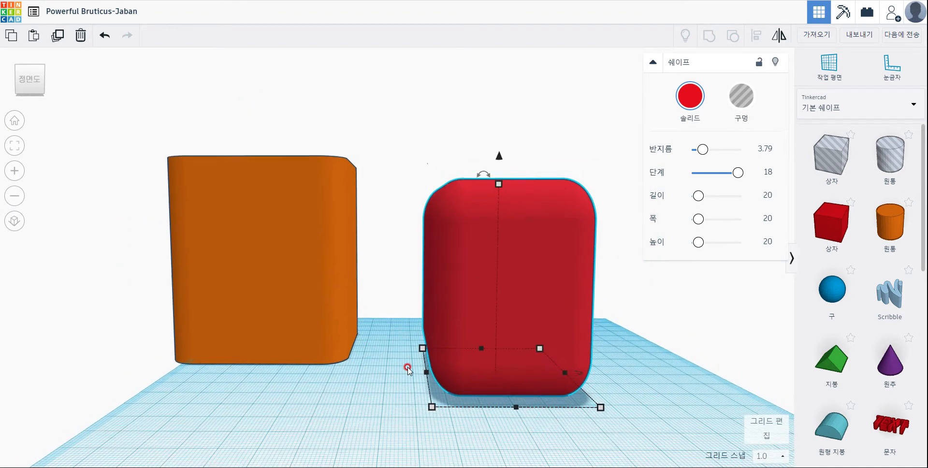
right_drag(408, 368, 393, 324)
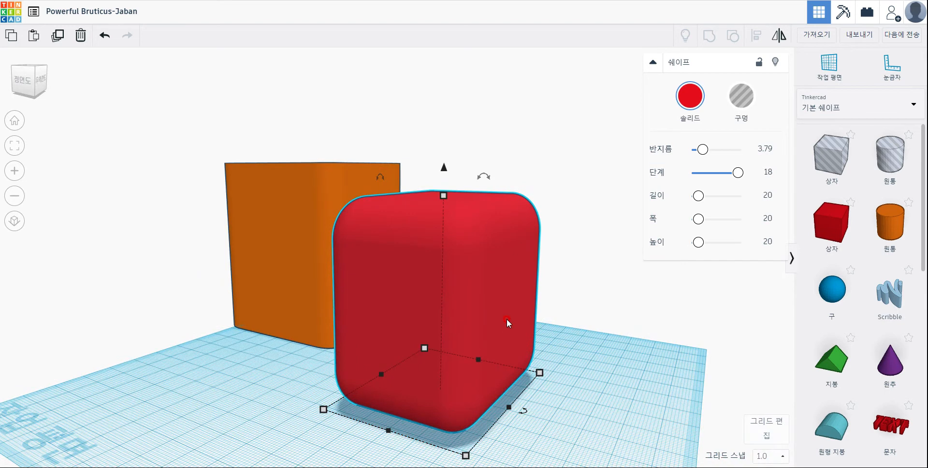
scroll(549, 354, down, 3)
right_drag(547, 370, 604, 381)
scroll(532, 360, up, 3)
scroll(604, 379, up, 3)
middle_drag(649, 370, 423, 344)
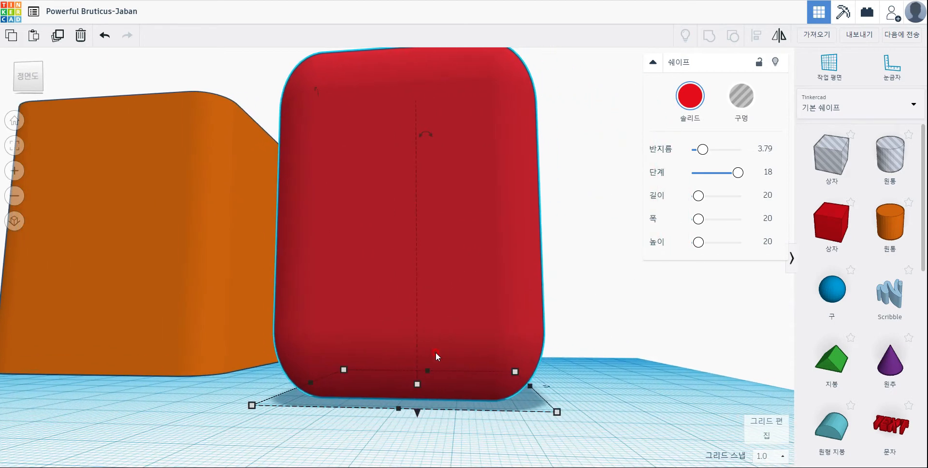
click(522, 430)
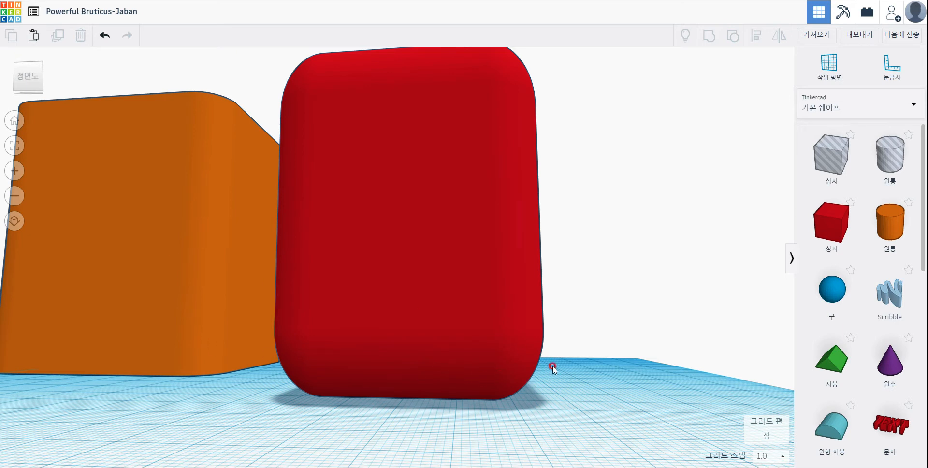
scroll(569, 375, down, 4)
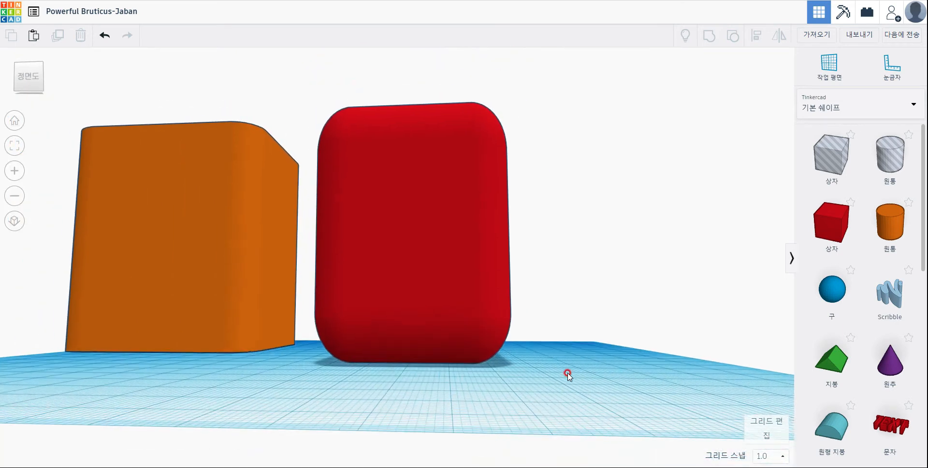
scroll(568, 375, up, 2)
scroll(578, 372, up, 2)
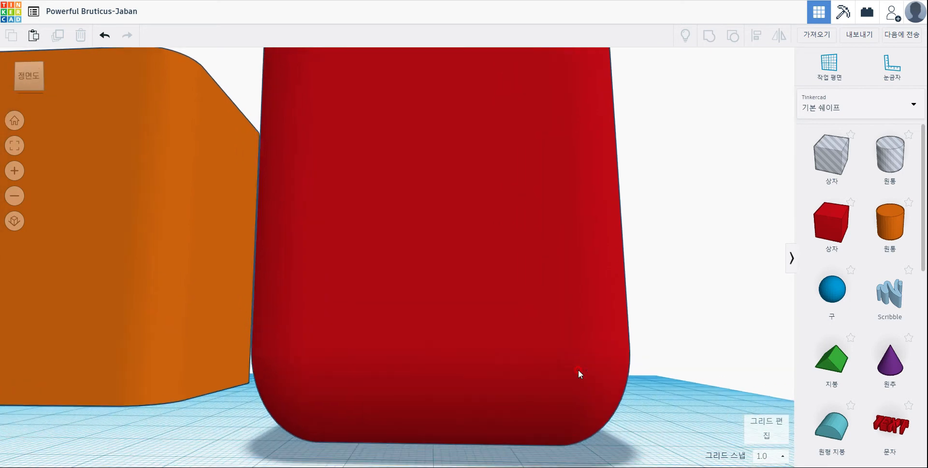
right_drag(578, 369, 559, 331)
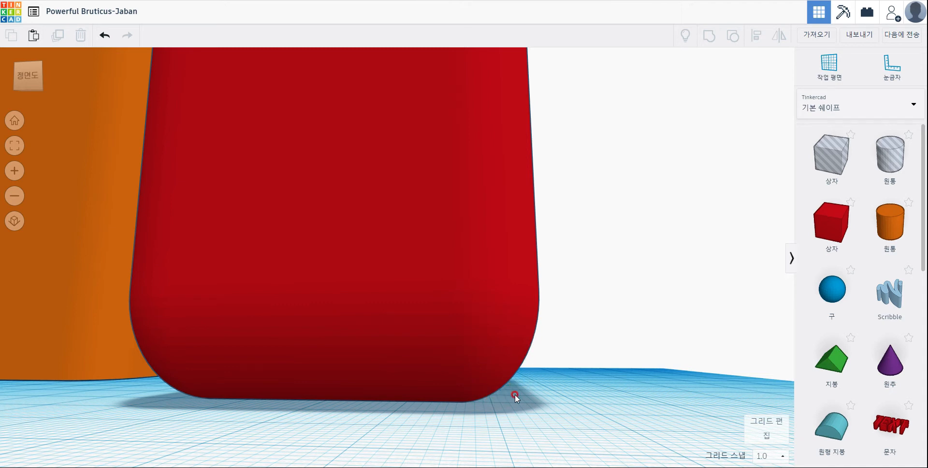
scroll(521, 382, down, 8)
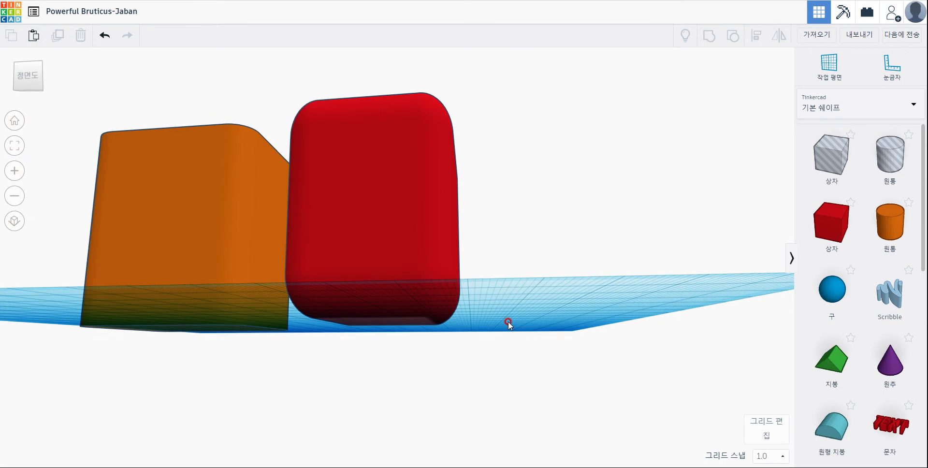
right_drag(498, 290, 501, 308)
- Reduce the red box's corner radius to 1.46 and its steps to 1 for a chamfered edge
click(409, 250)
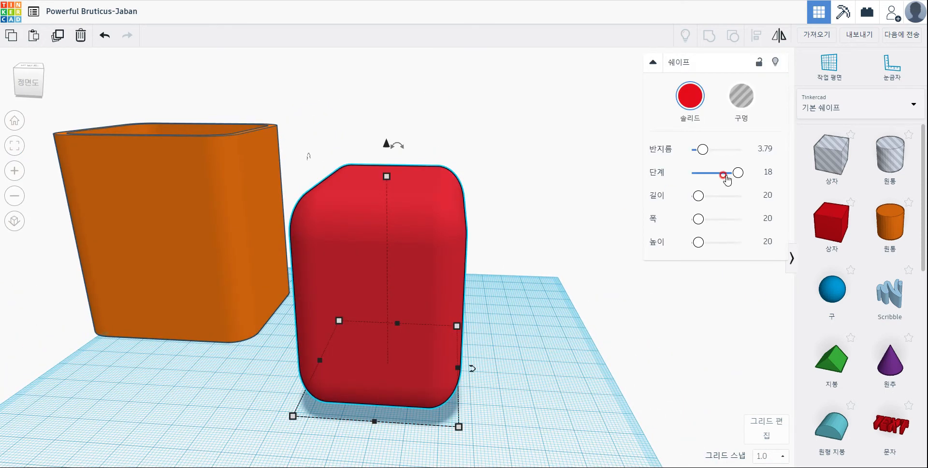
drag(738, 173, 696, 149)
click(694, 171)
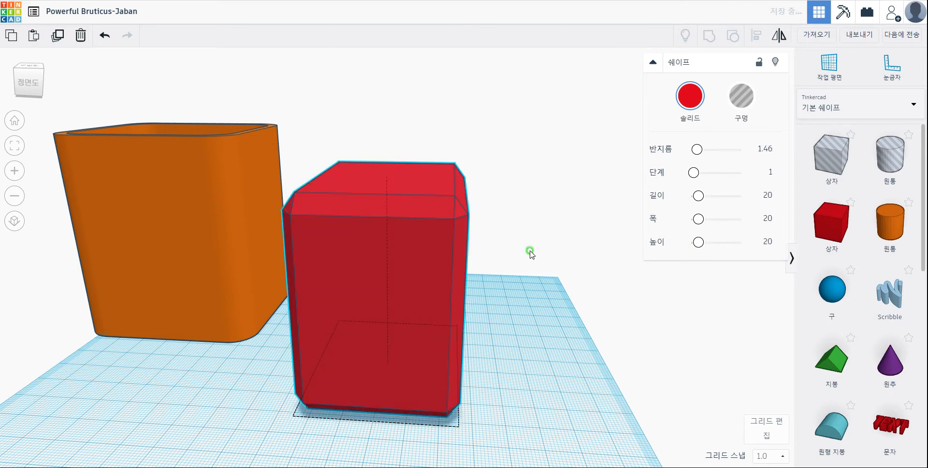
right_drag(530, 253, 467, 240)
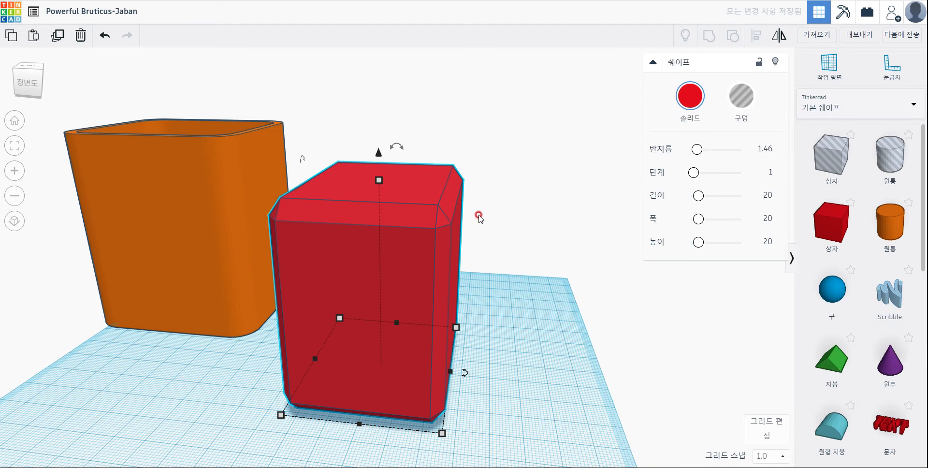
- Raise the red box's steps to 20 to smooth its edges
click(693, 173)
drag(692, 174, 751, 175)
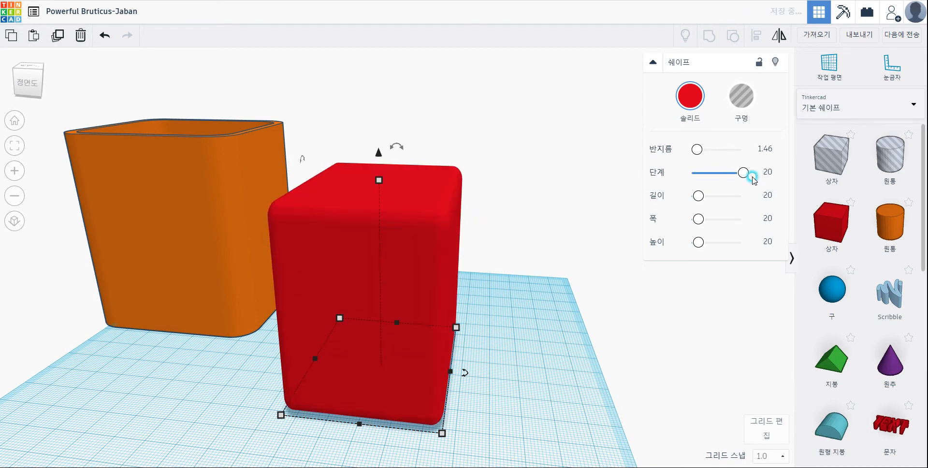
click(464, 252)
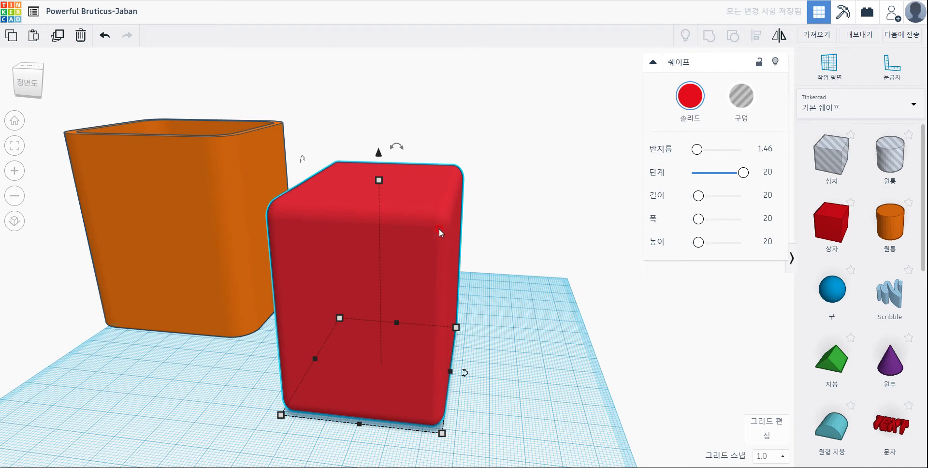
- Set the red box's radius to 0 and its steps to 1 for sharp edges
drag(742, 173, 687, 150)
click(691, 150)
click(461, 239)
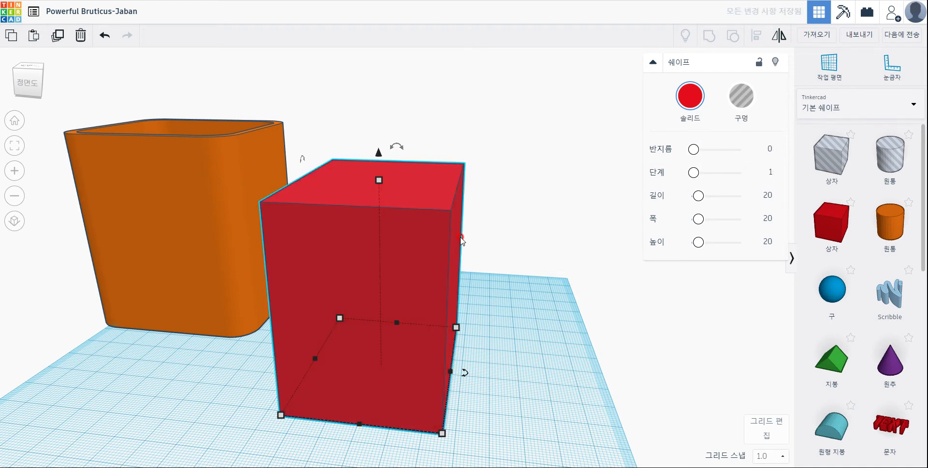
- Delete the orange container from the workplane
click(195, 197)
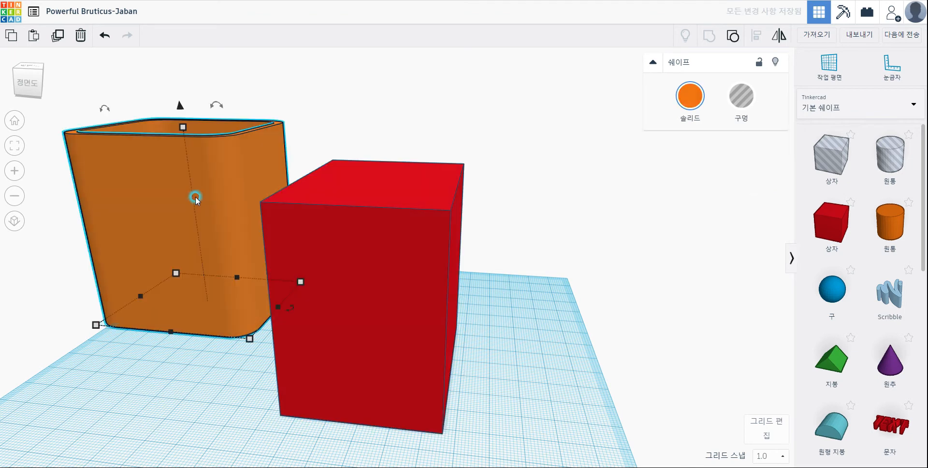
key(Delete)
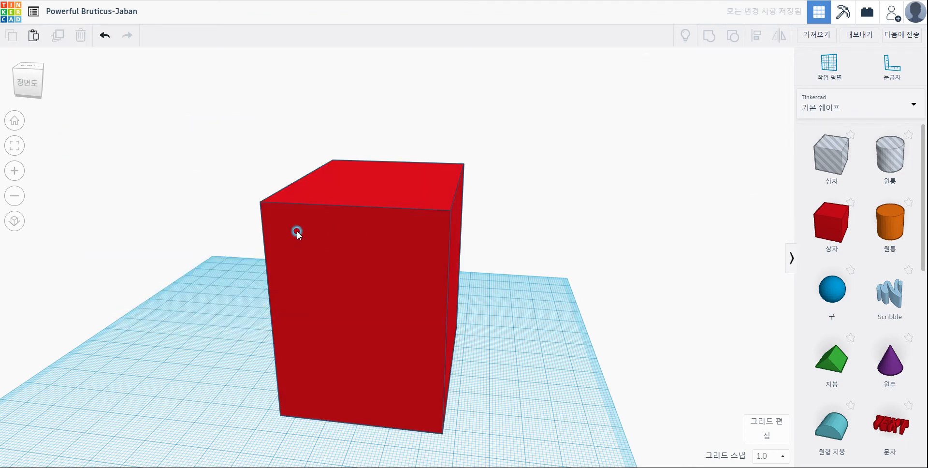
- Flatten the red box into a low slab and move it near the middle of the workplane
drag(397, 235, 345, 231)
drag(335, 178, 321, 344)
drag(389, 326, 305, 297)
mouse_move(339, 369)
right_down()
mouse_move(377, 362)
mouse_move(340, 365)
mouse_move(335, 376)
right_up()
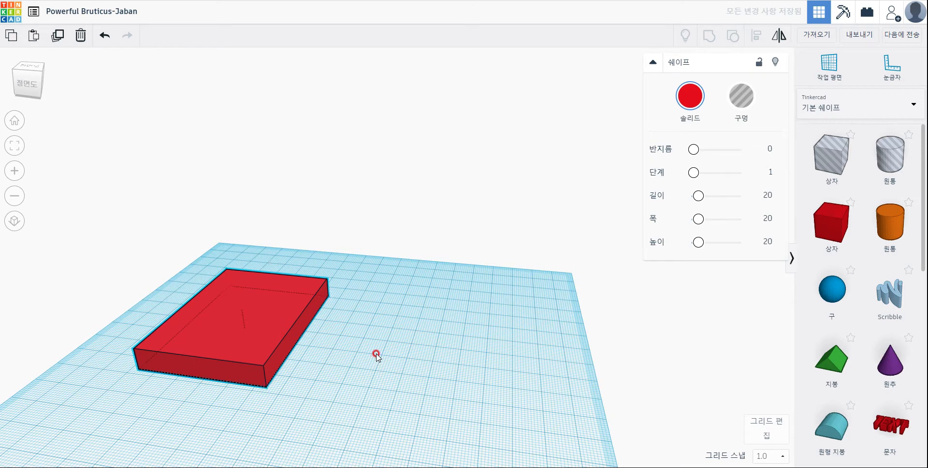
middle_drag(375, 354, 509, 259)
right_drag(356, 410, 340, 233)
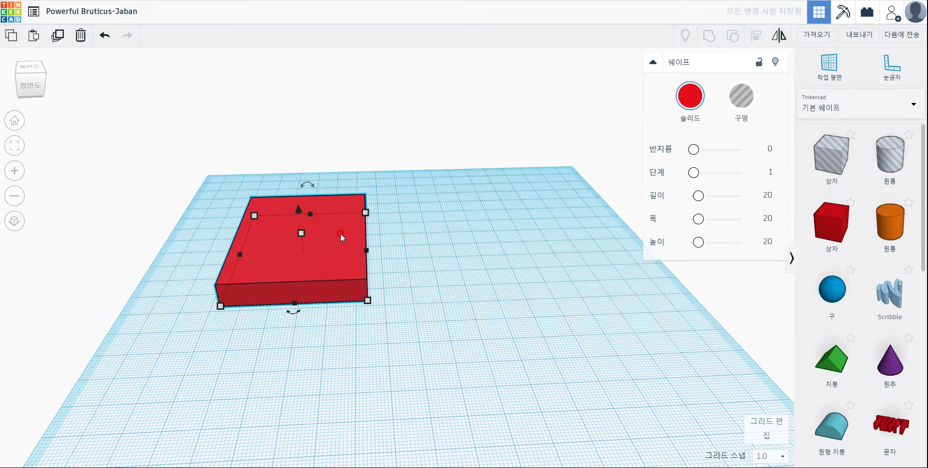
drag(340, 233, 413, 267)
- Set both the width and the length of the red slab to 60
mouse_move(441, 343)
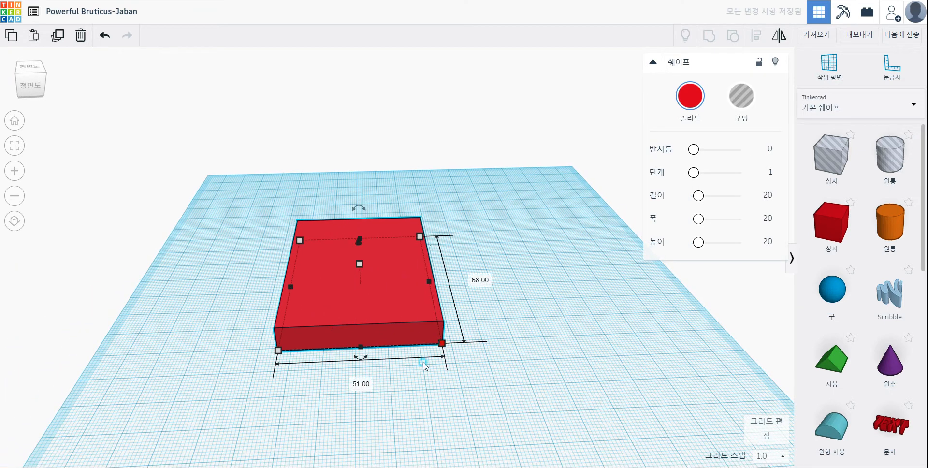
click(371, 383)
text(60)
key(Return)
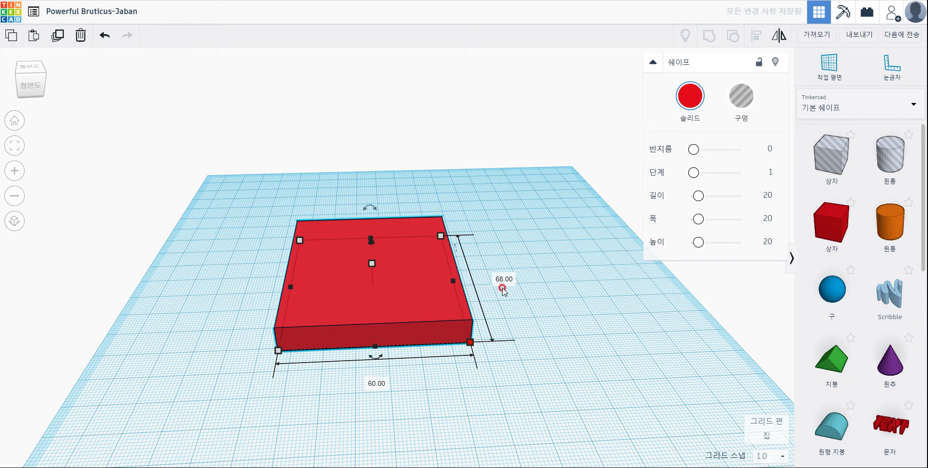
click(503, 280)
text(60)
key(Return)
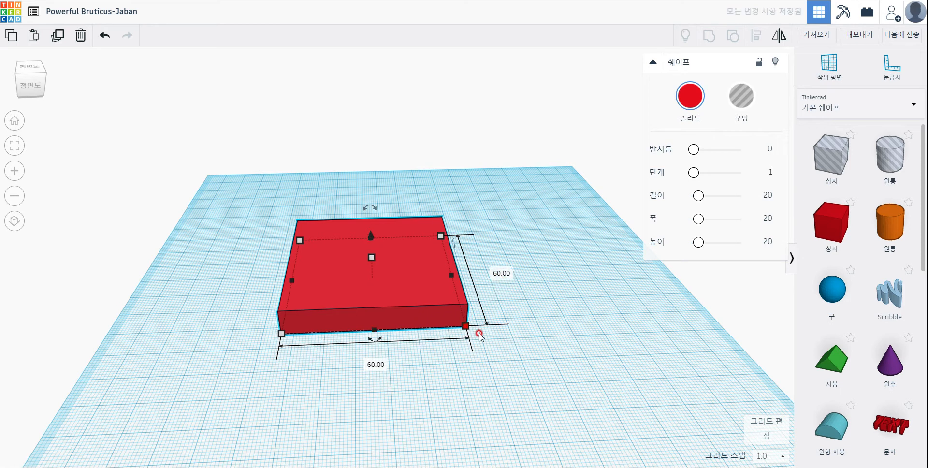
- Change the slab's solid colour from the presets to orange and deselect it
right_drag(480, 335, 480, 394)
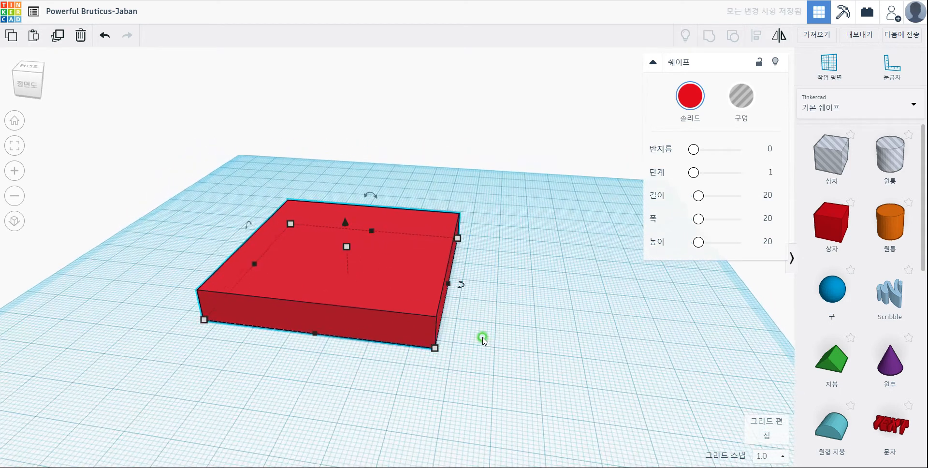
click(690, 101)
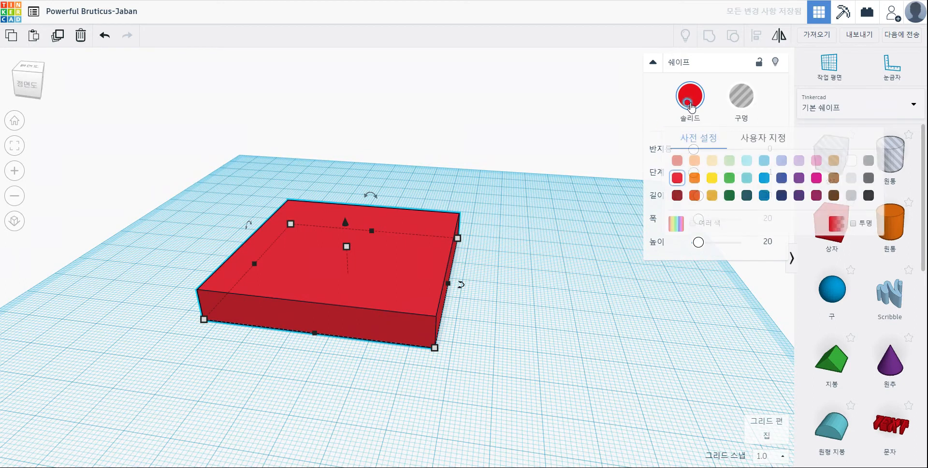
click(694, 179)
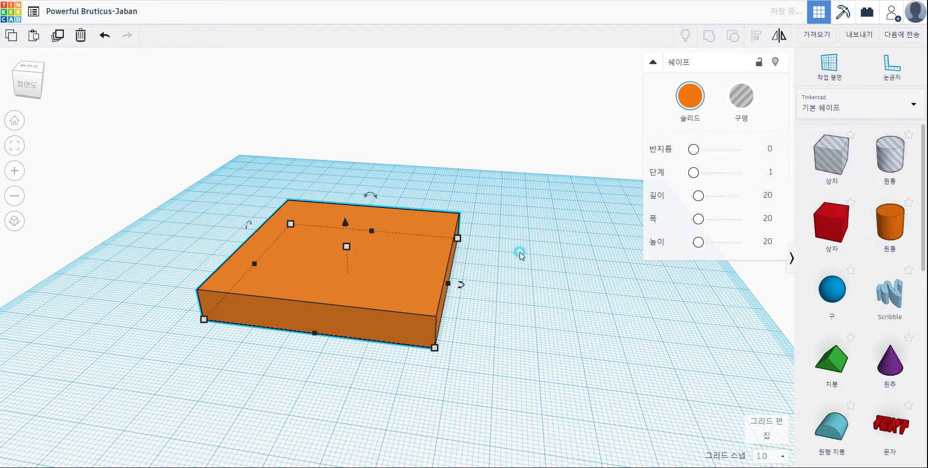
click(504, 274)
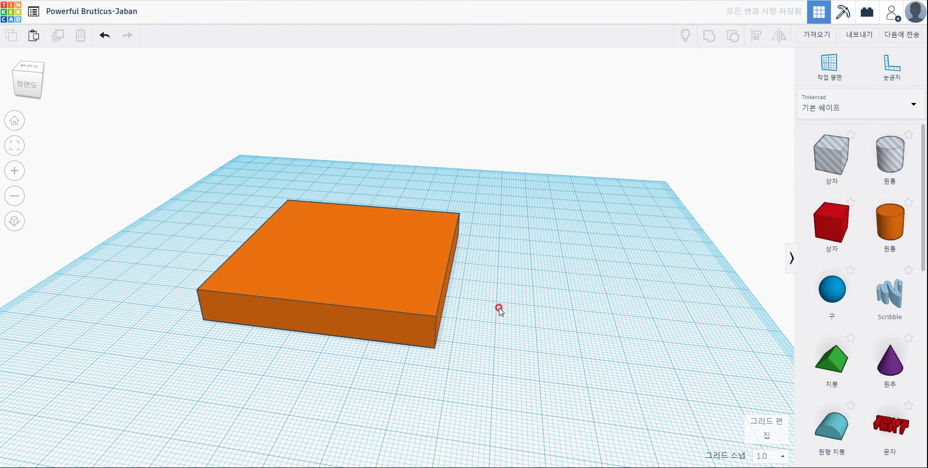
- Place a second solid box on the workplane beside the orange slab
right_drag(497, 309, 264, 356)
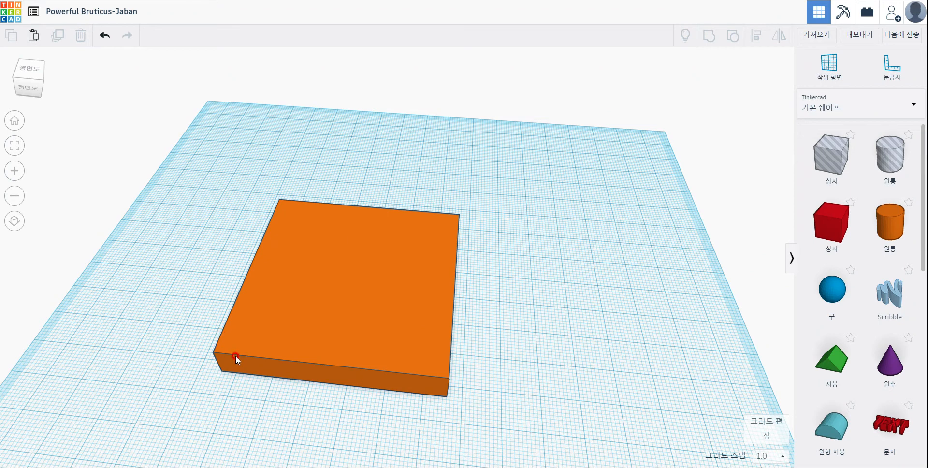
click(840, 224)
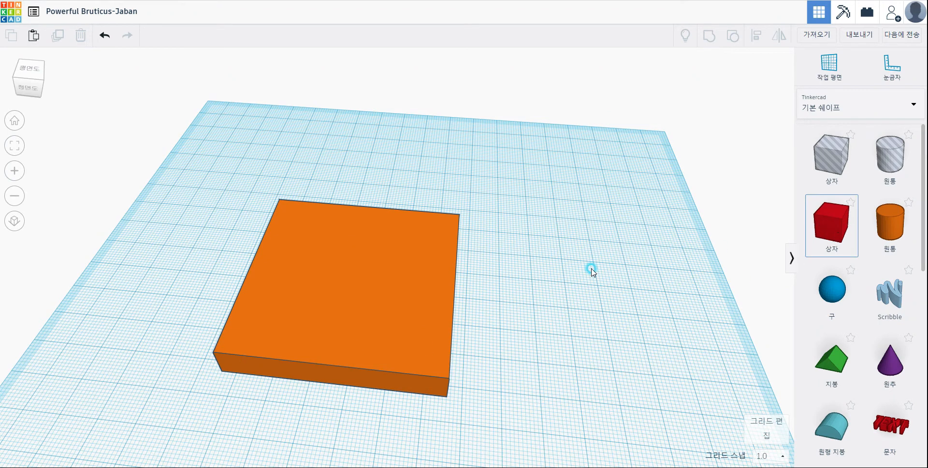
click(528, 279)
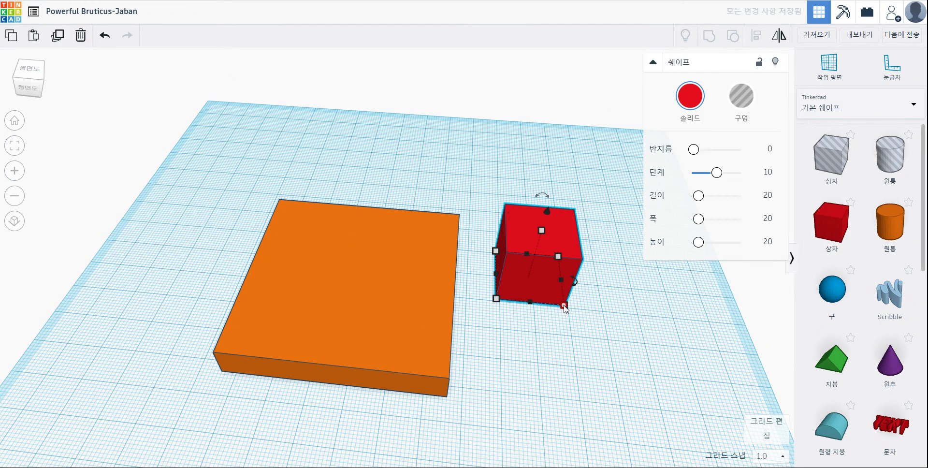
- Set the new red box's width and length to 10 each
mouse_move(564, 308)
click(532, 340)
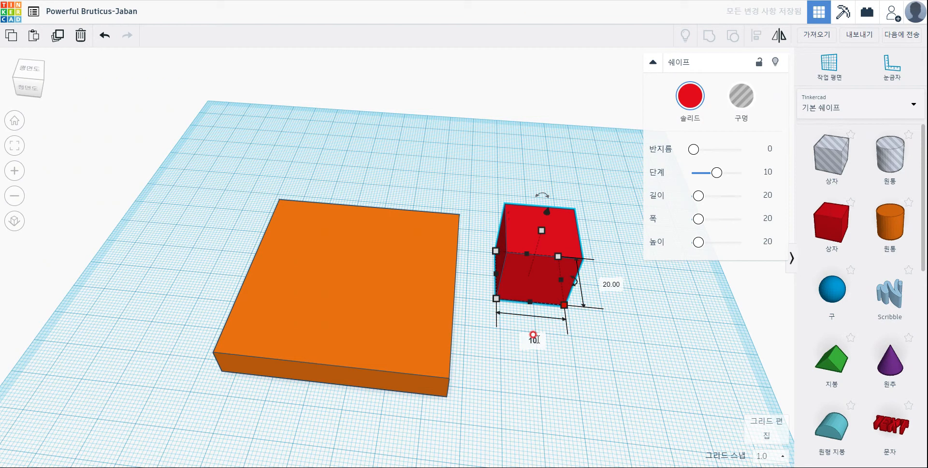
text(10)
key(Return)
click(580, 280)
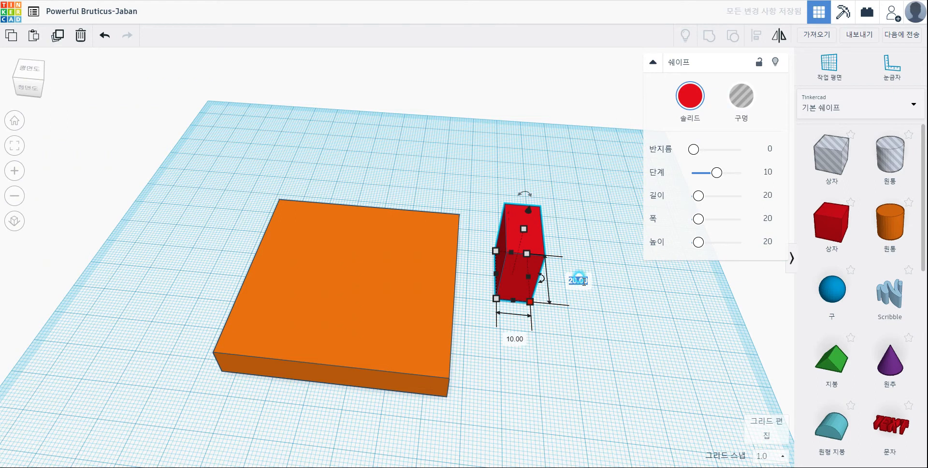
text(10)
key(Return)
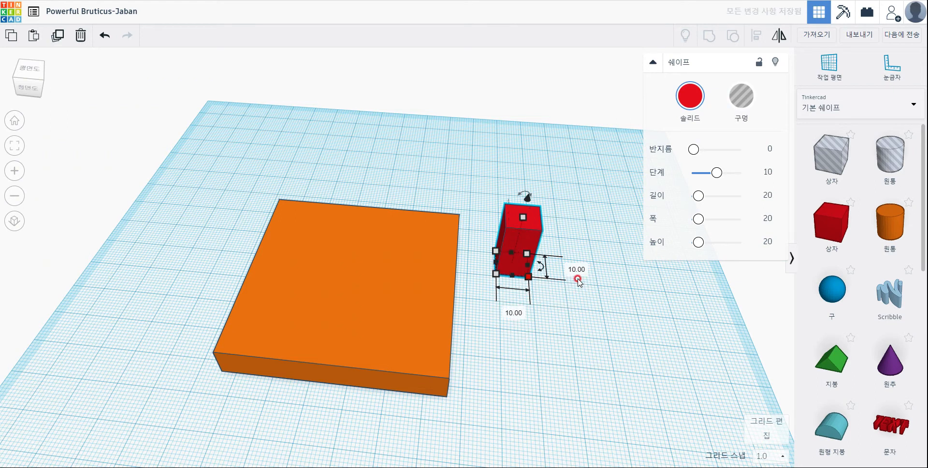
- Place a cylinder hole on the workplane beside the small red box and set its sides to 64
click(524, 217)
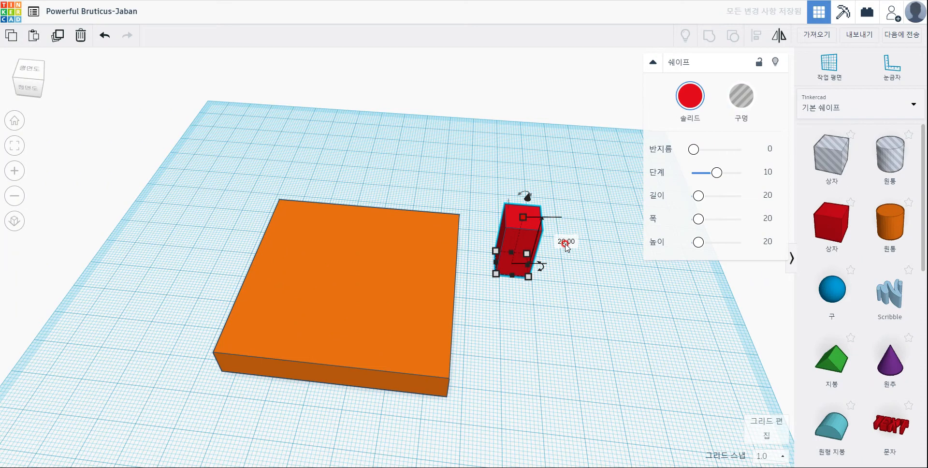
click(600, 293)
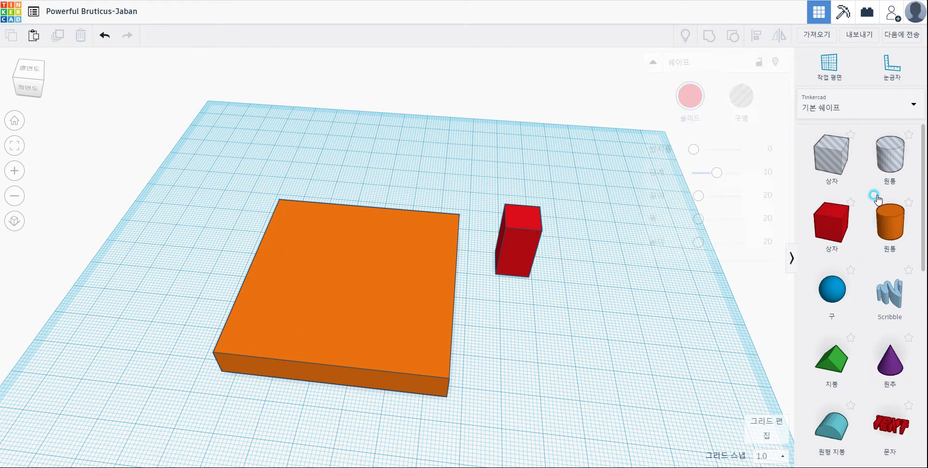
click(889, 157)
click(596, 260)
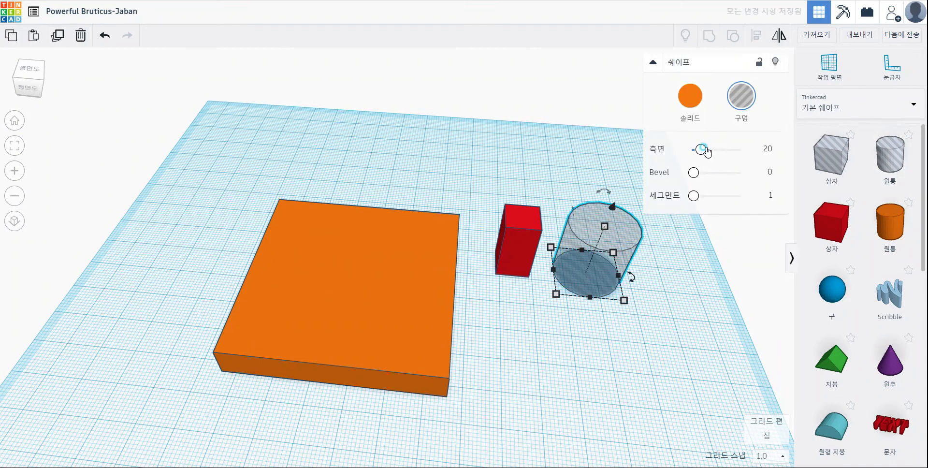
drag(701, 149, 761, 164)
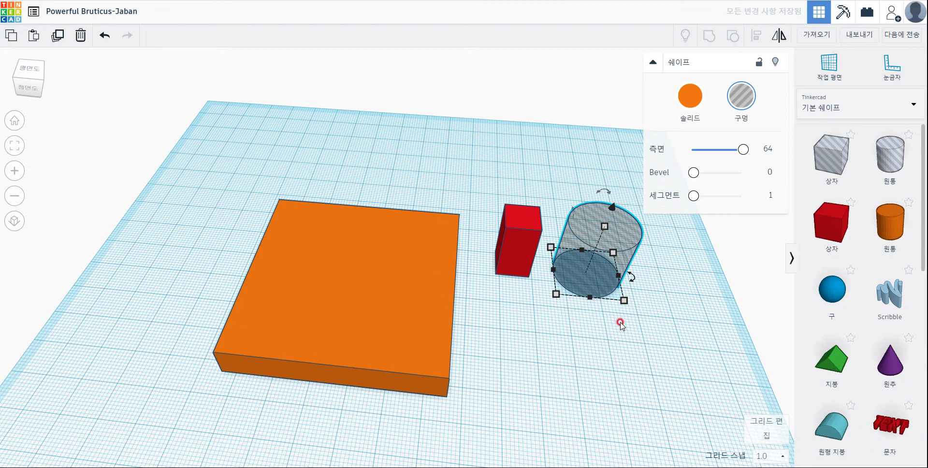
click(630, 341)
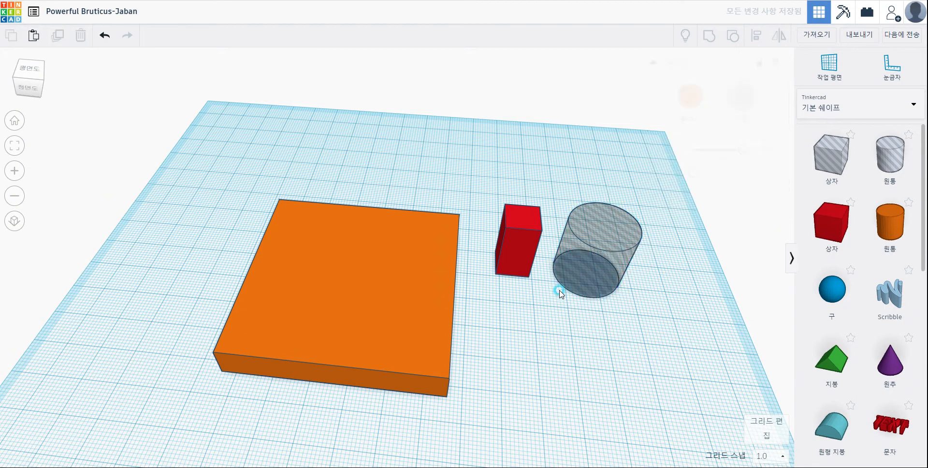
- Align the small red box and the cylinder hole flush along their front and left edges
click(524, 259)
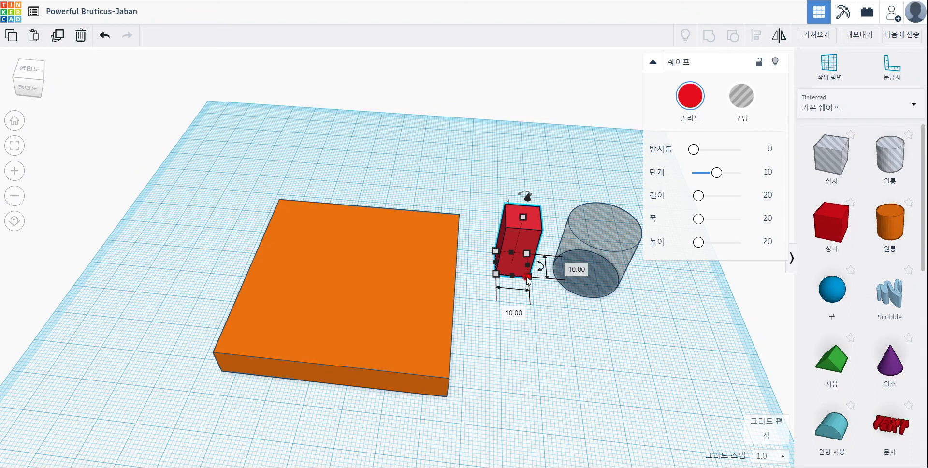
click(601, 283)
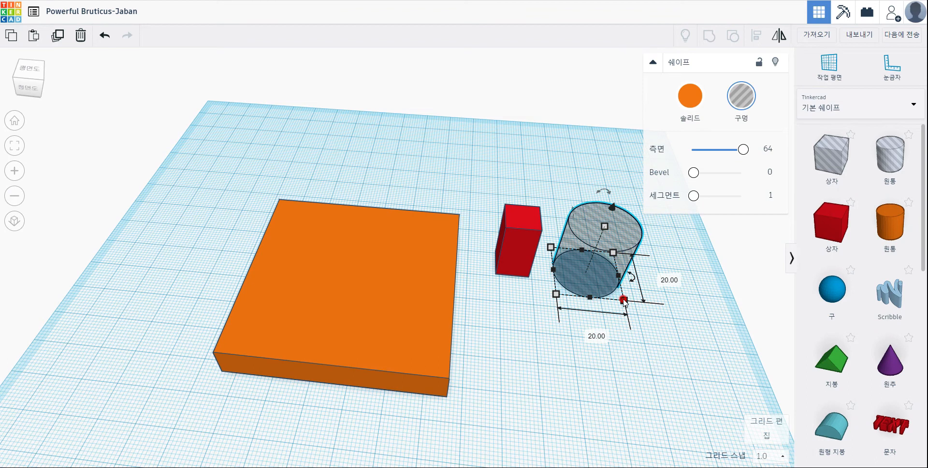
drag(493, 180, 645, 228)
click(755, 40)
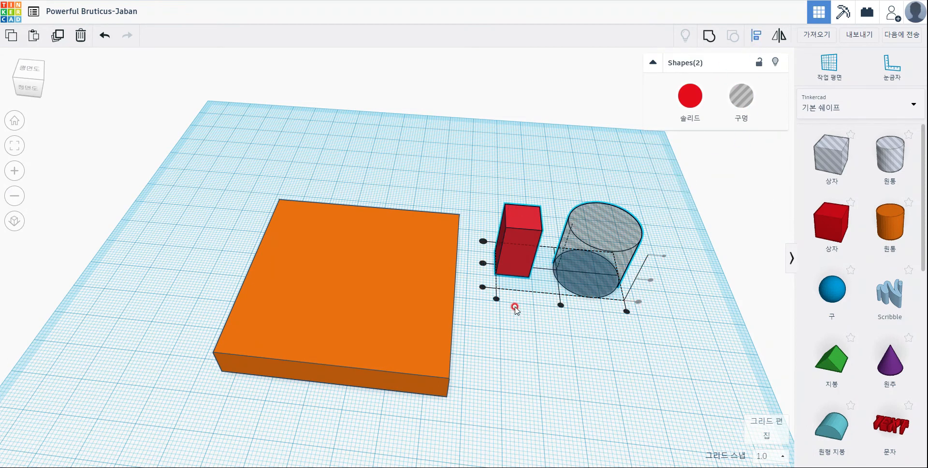
click(483, 290)
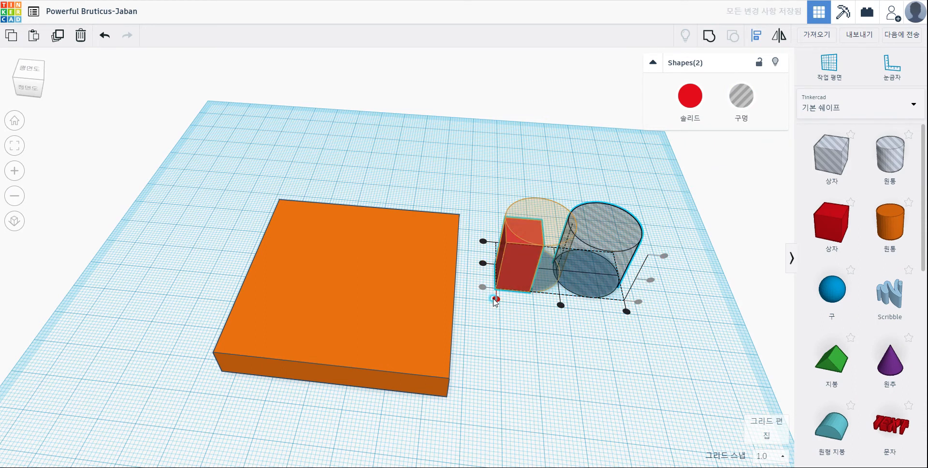
click(496, 299)
scroll(513, 346, up, 2)
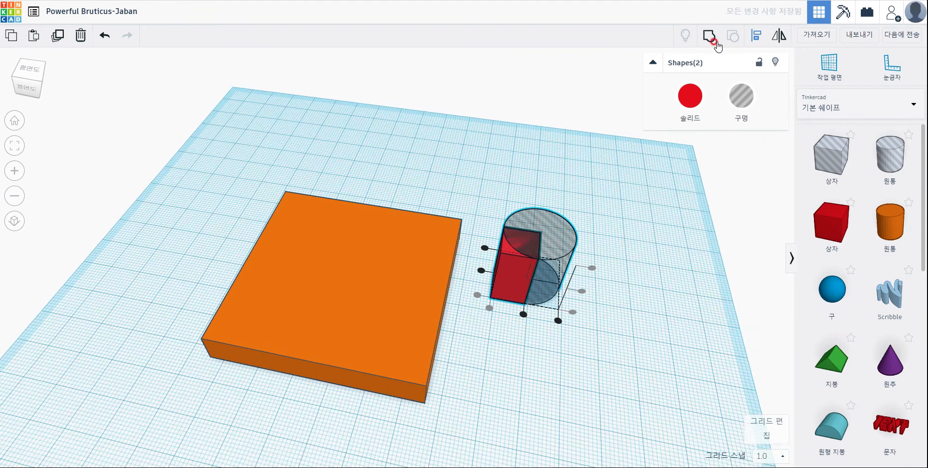
- Group the red box with the cylinder hole and turn the resulting concave corner piece into a hole
click(710, 37)
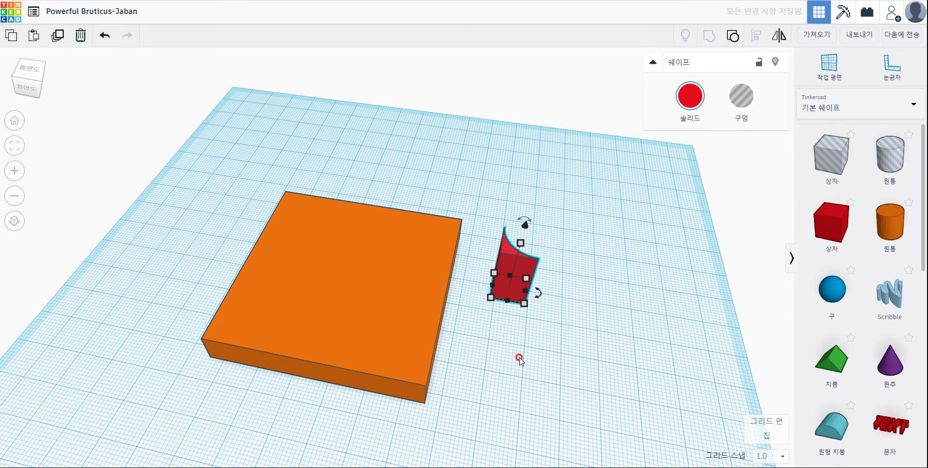
right_drag(519, 358, 536, 358)
click(747, 98)
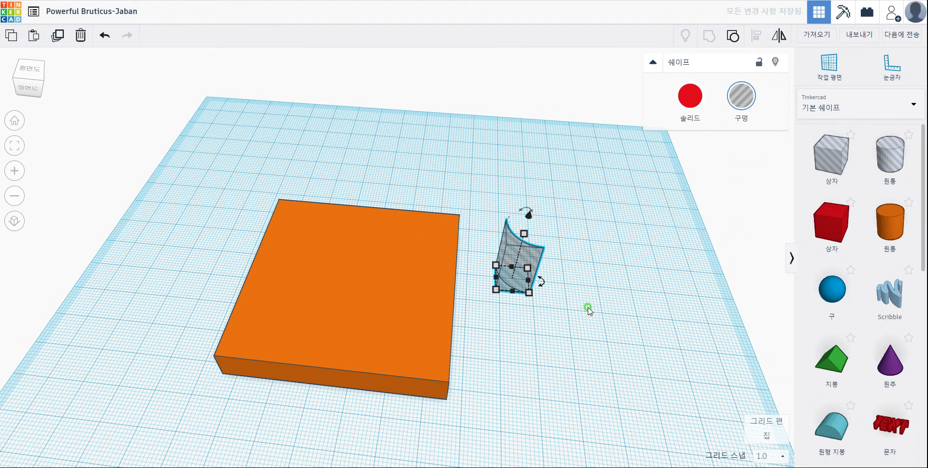
right_drag(588, 310, 584, 296)
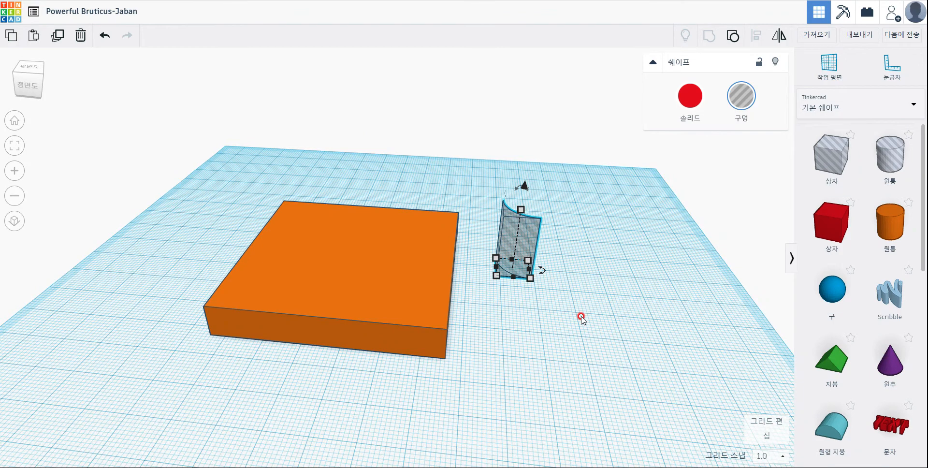
- Make three duplicates of the concave corner hole
key(ctrl+d)
key(ctrl+d)
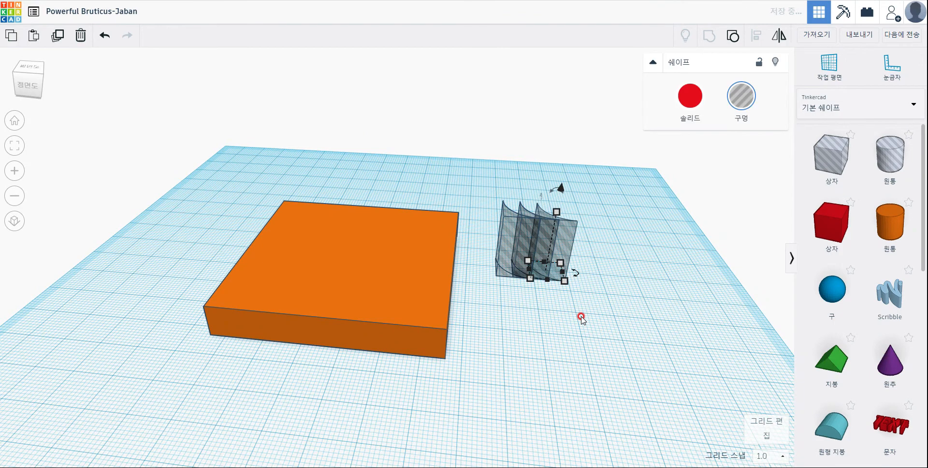
key(ctrl+d)
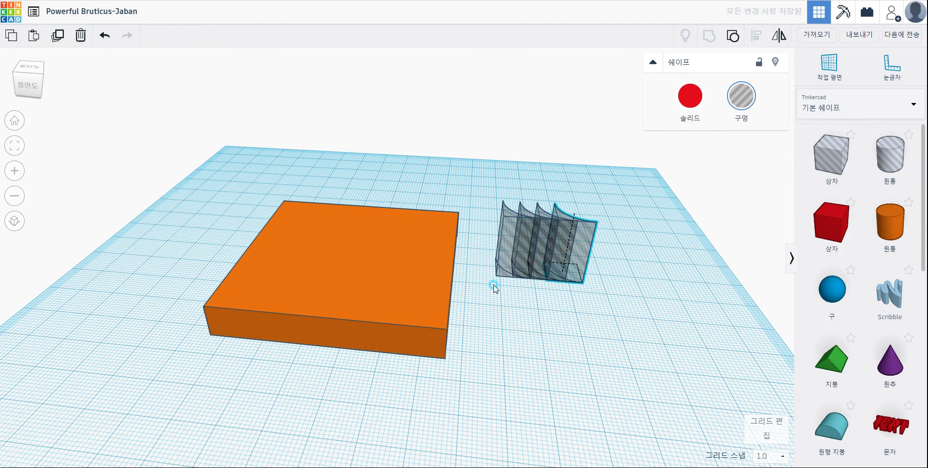
- Align one corner hole flush with the orange slab's front-left corner and group them to round that corner
drag(494, 289, 229, 393)
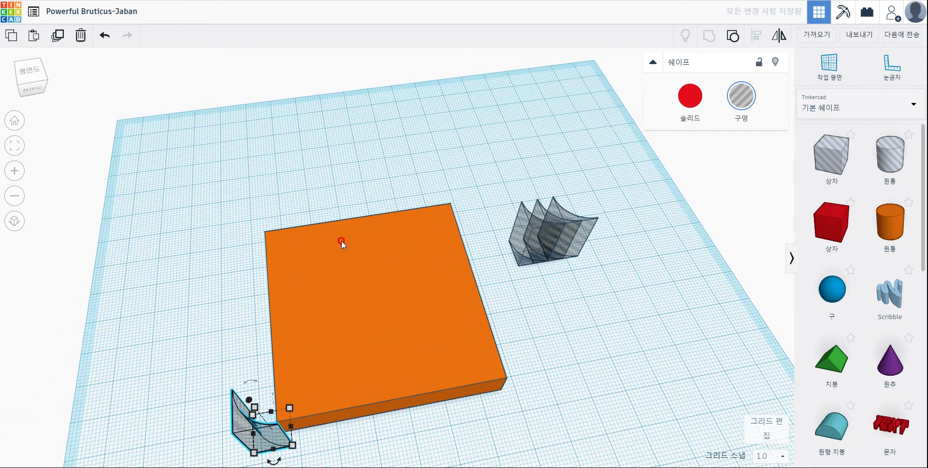
right_drag(342, 244, 367, 188)
drag(150, 305, 375, 397)
click(756, 35)
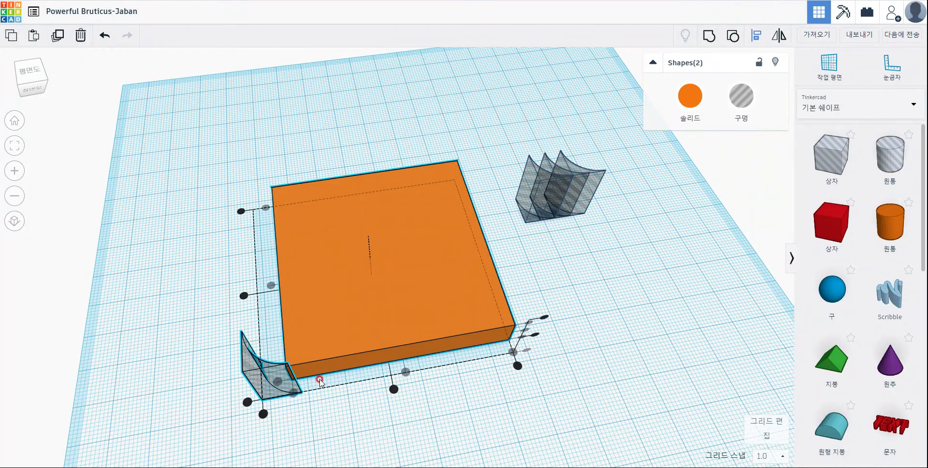
click(247, 402)
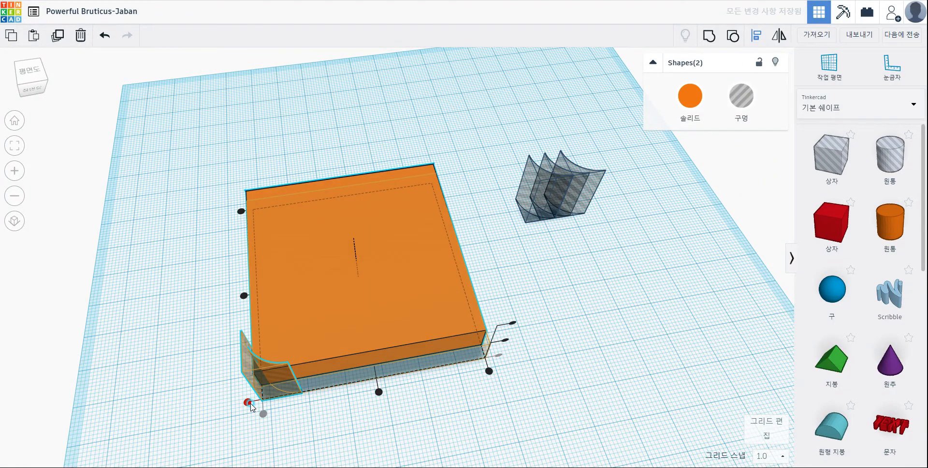
click(707, 37)
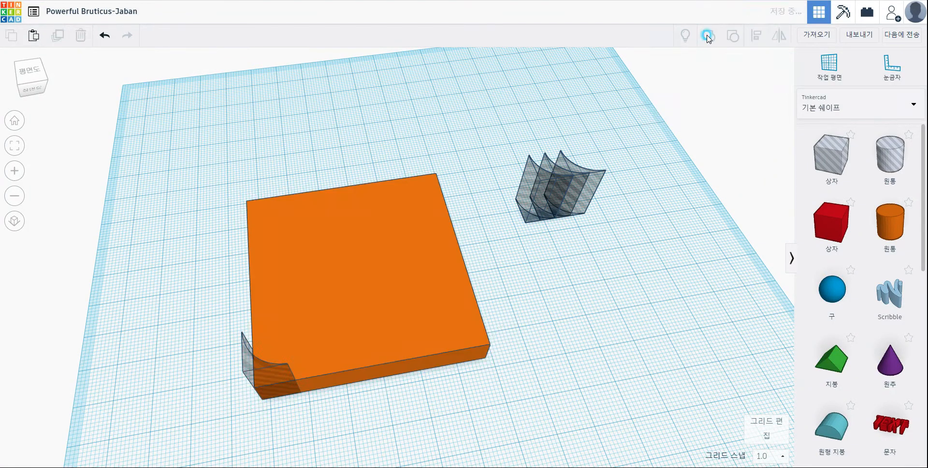
right_drag(435, 385, 507, 295)
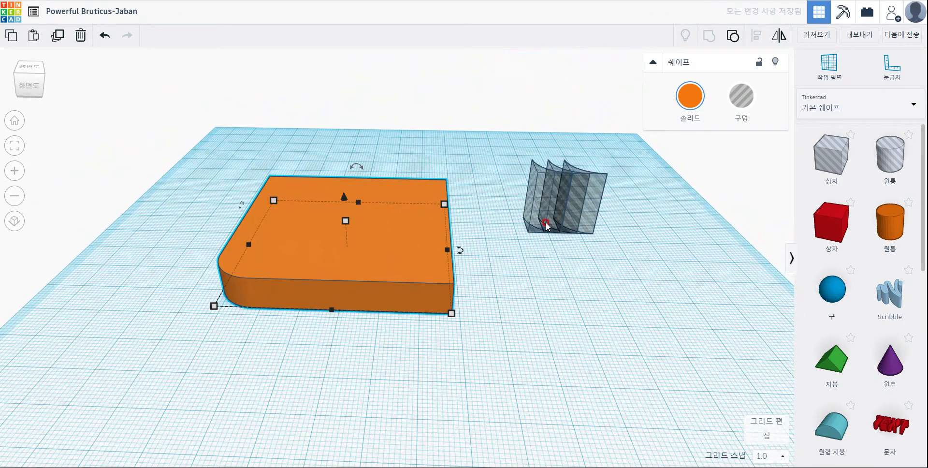
- Separate the remaining corner holes, rotate one of them 90° and move it to the slab's front-right corner
drag(541, 221, 536, 319)
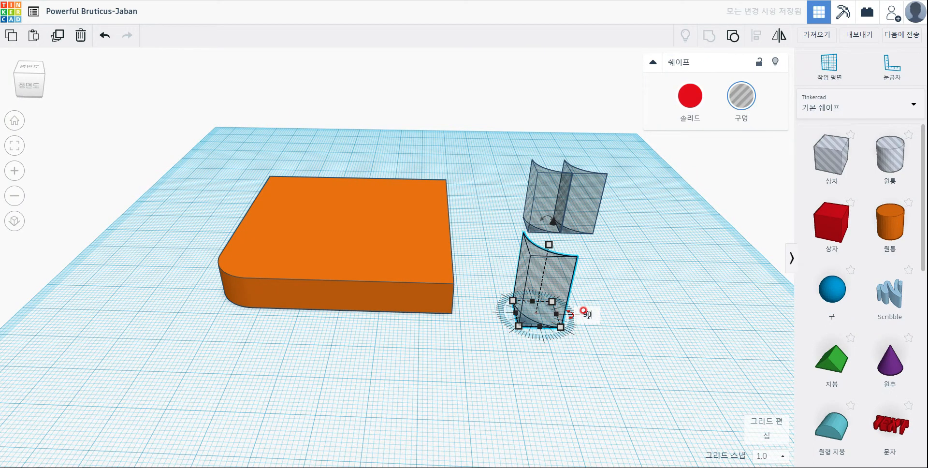
key(Return)
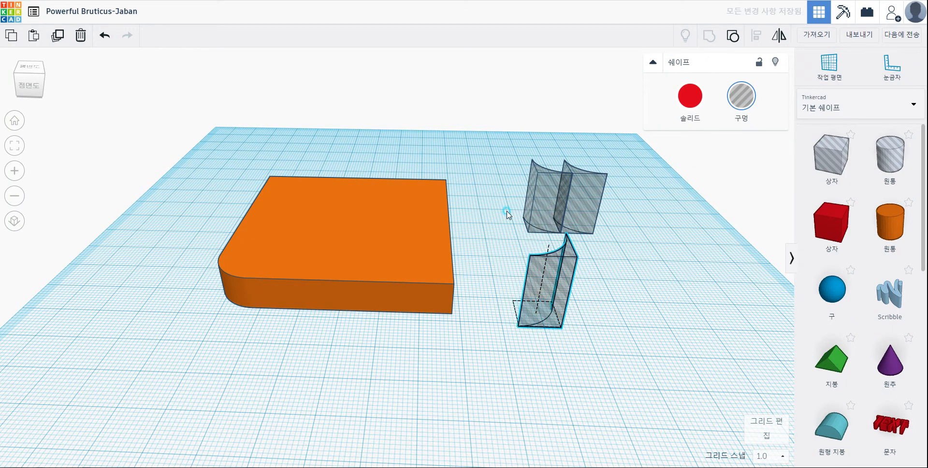
drag(570, 229, 537, 234)
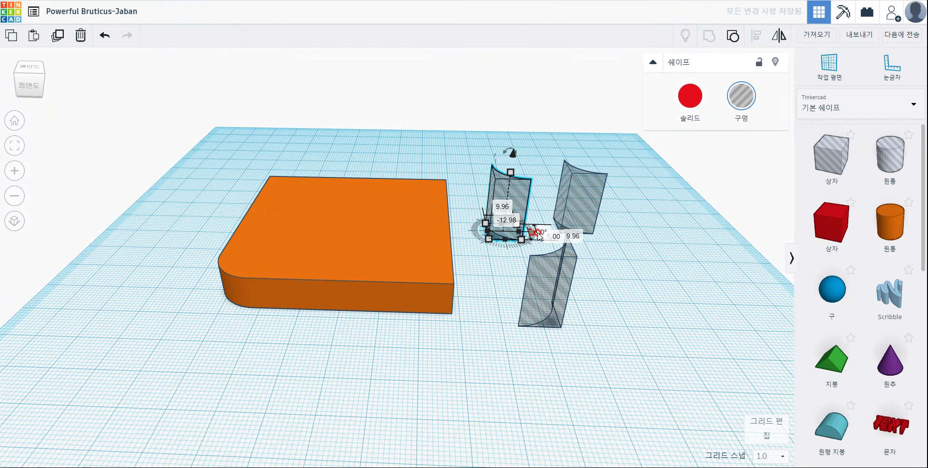
click(540, 235)
drag(558, 295, 447, 342)
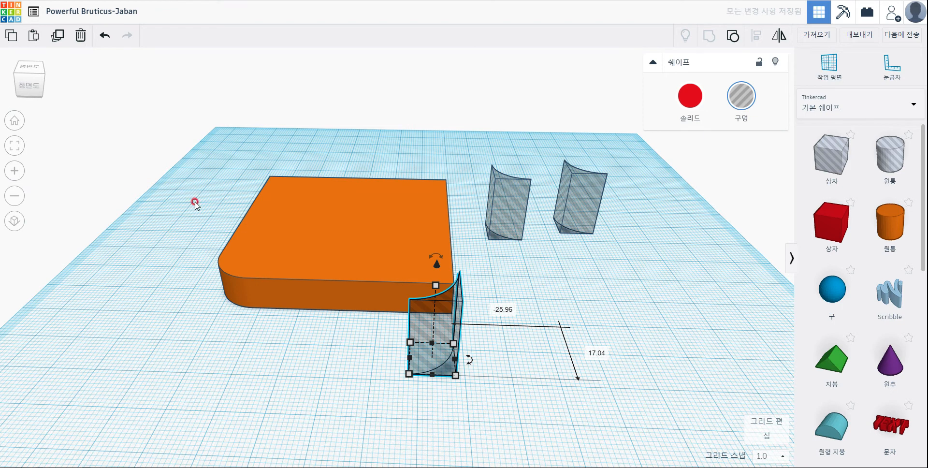
drag(195, 202, 470, 382)
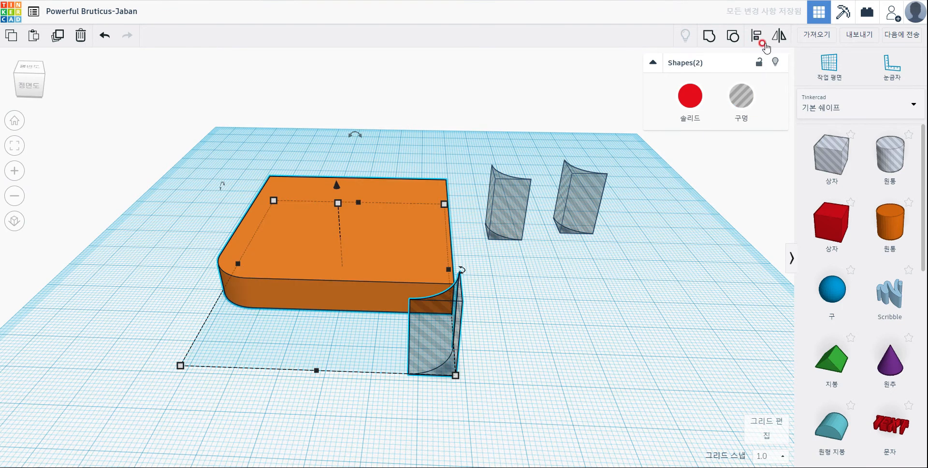
click(761, 38)
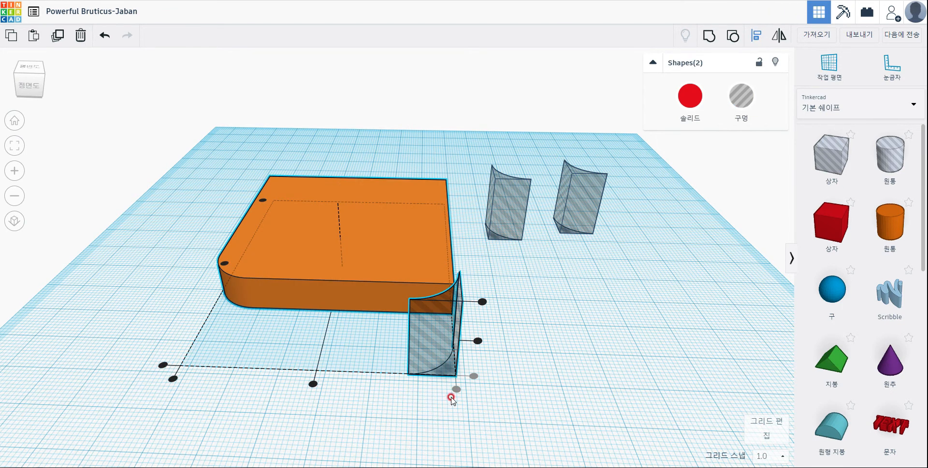
click(250, 389)
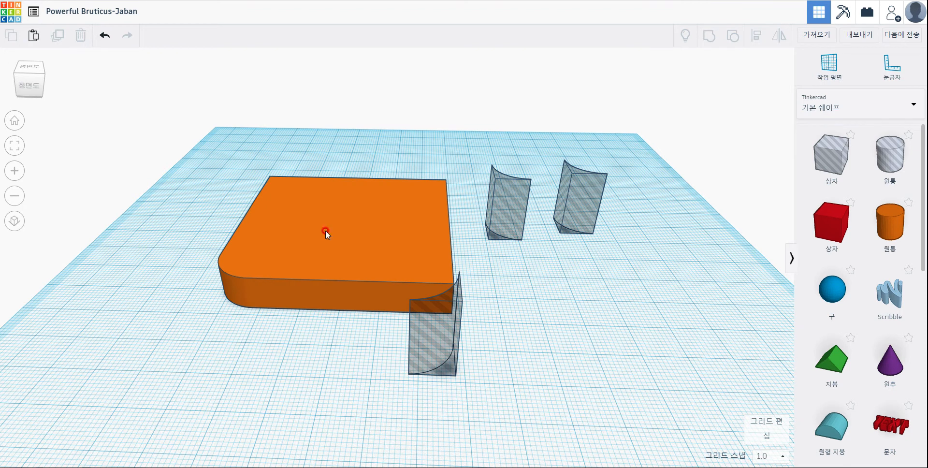
- Align the slab with the rotated hole's front edge at the front-right corner and group them to round that corner
drag(187, 216, 474, 370)
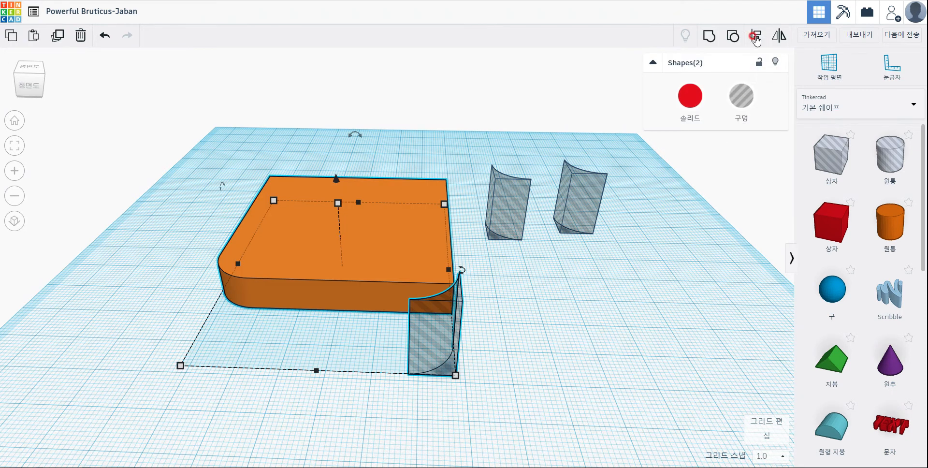
click(755, 36)
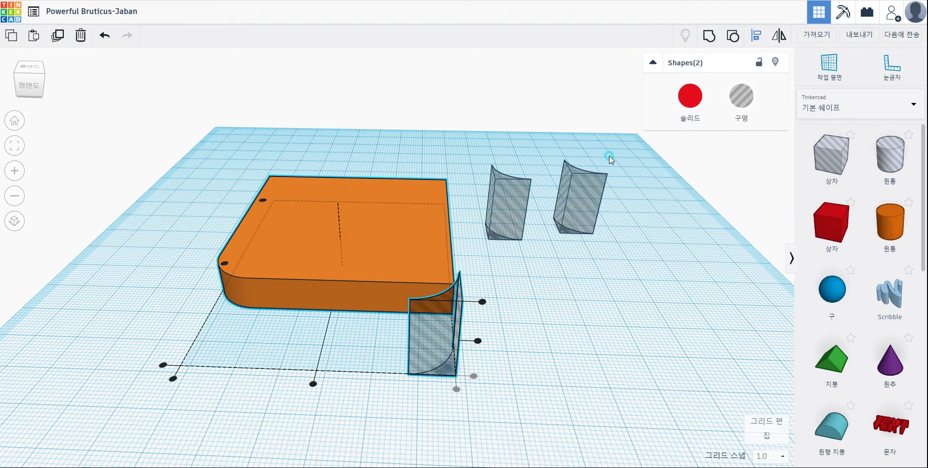
click(160, 368)
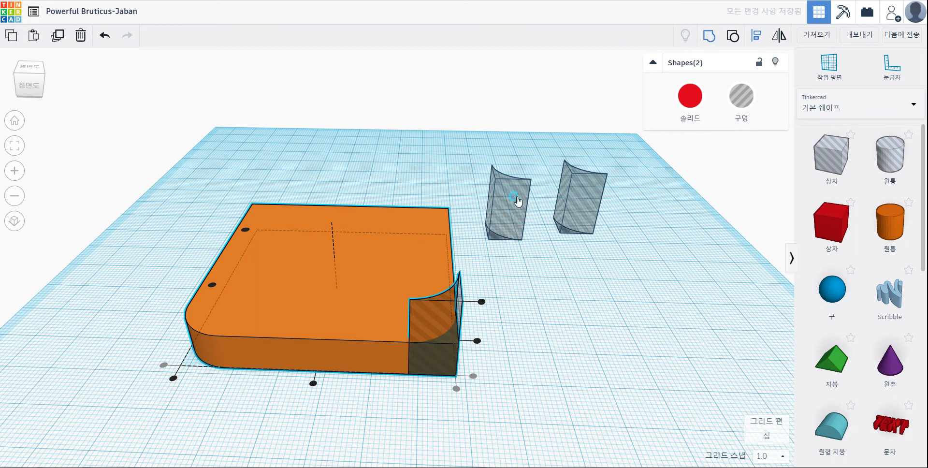
key(ctrl+g)
- Move another corner hole forward beside the slab and rotate it 180° on the workplane
drag(502, 216, 520, 305)
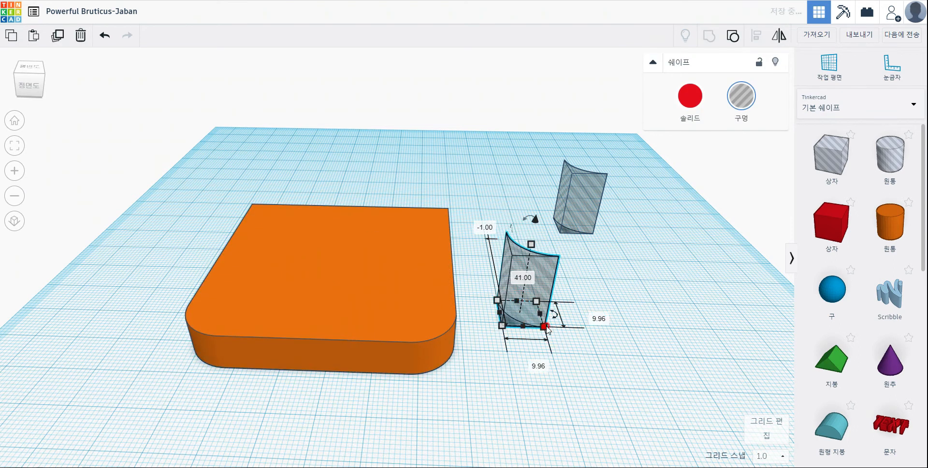
click(554, 315)
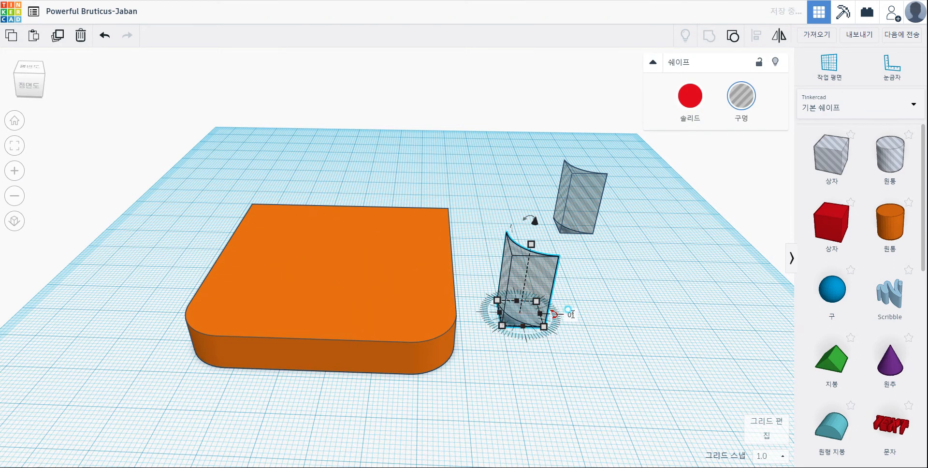
click(571, 314)
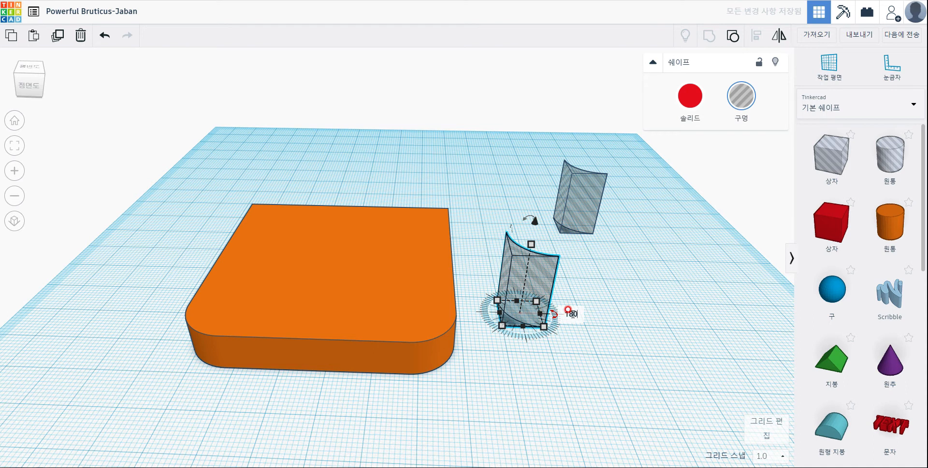
key(Return)
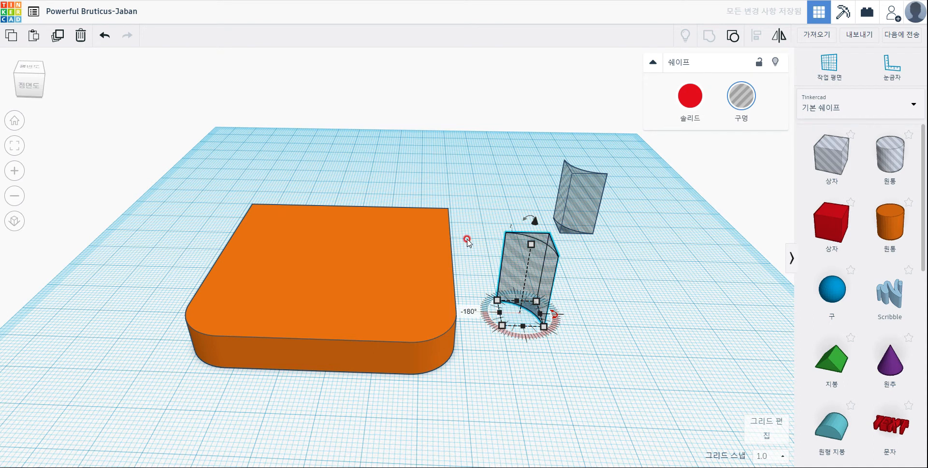
- Align the slab with the 180° rotated hole at the back-right corner and group them to round that corner
drag(399, 176, 523, 275)
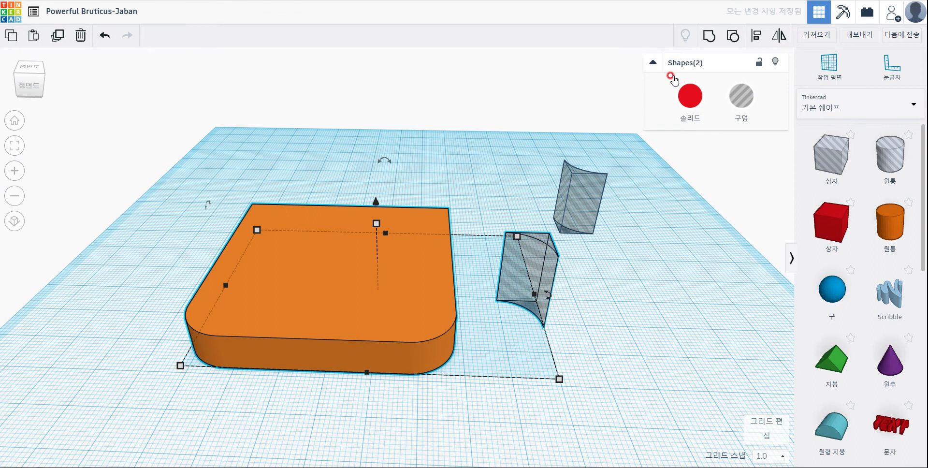
click(756, 36)
click(559, 389)
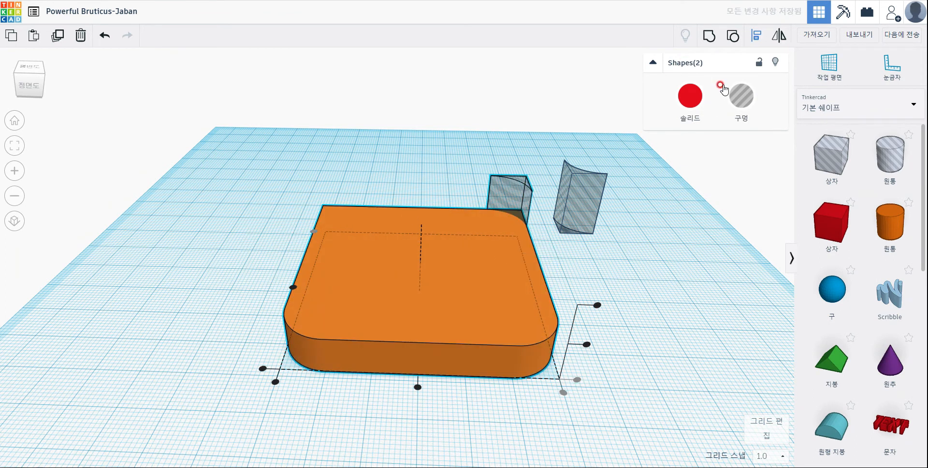
key(ctrl+g)
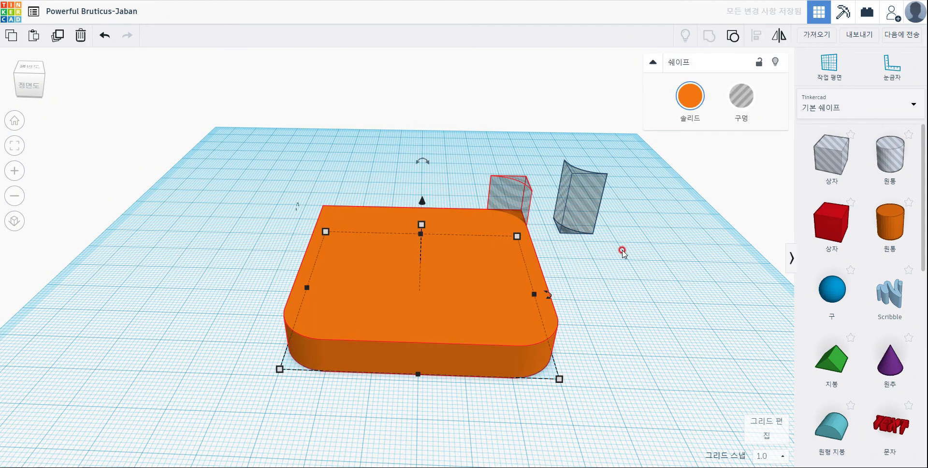
- Rotate the last remaining corner hole 270° on the workplane
click(575, 217)
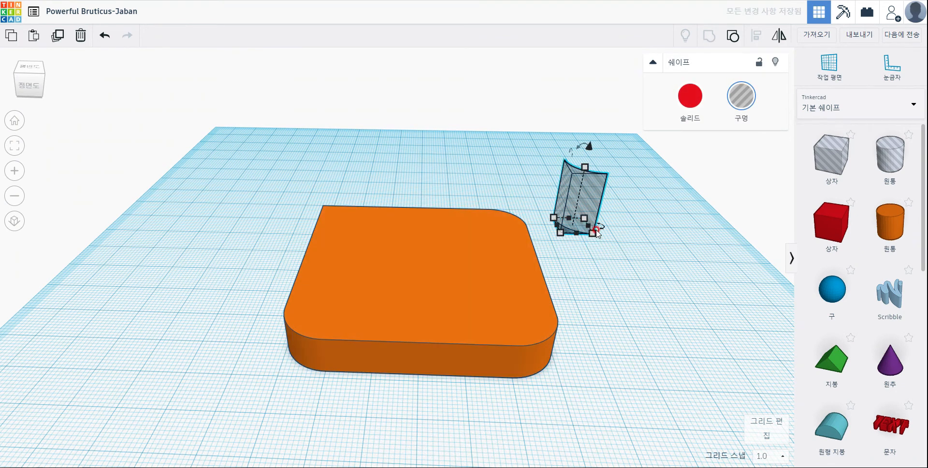
click(610, 228)
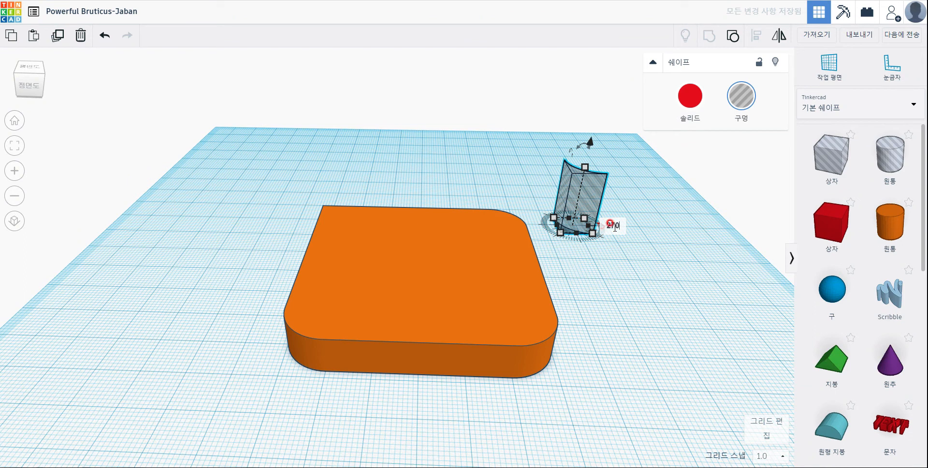
text(270)
key(Return)
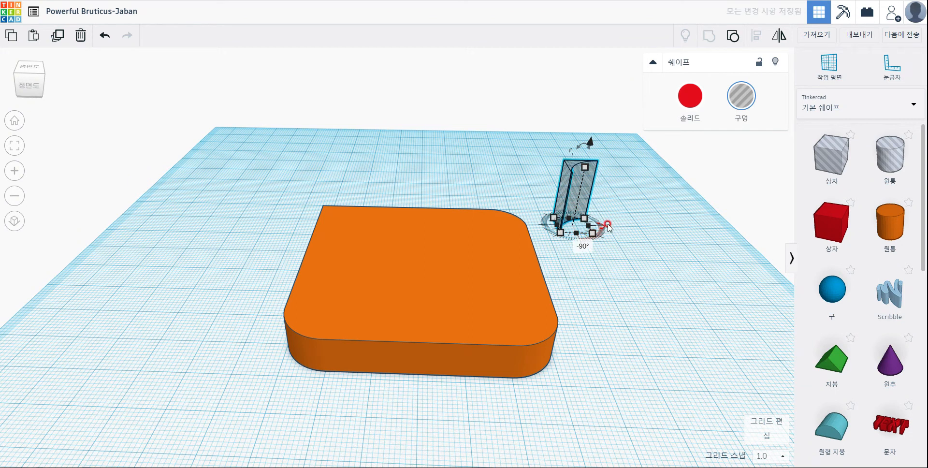
- Align the last corner hole flush with the slab's back-left corner and group them to round that corner
drag(276, 150, 616, 270)
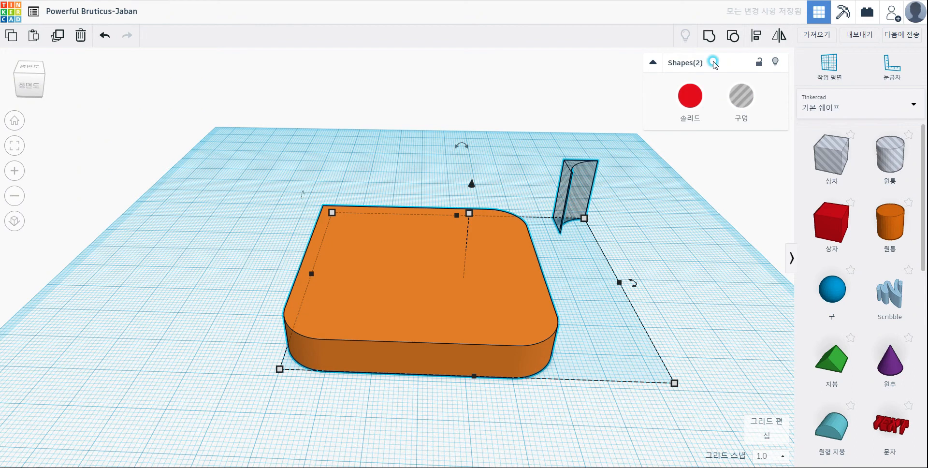
click(756, 35)
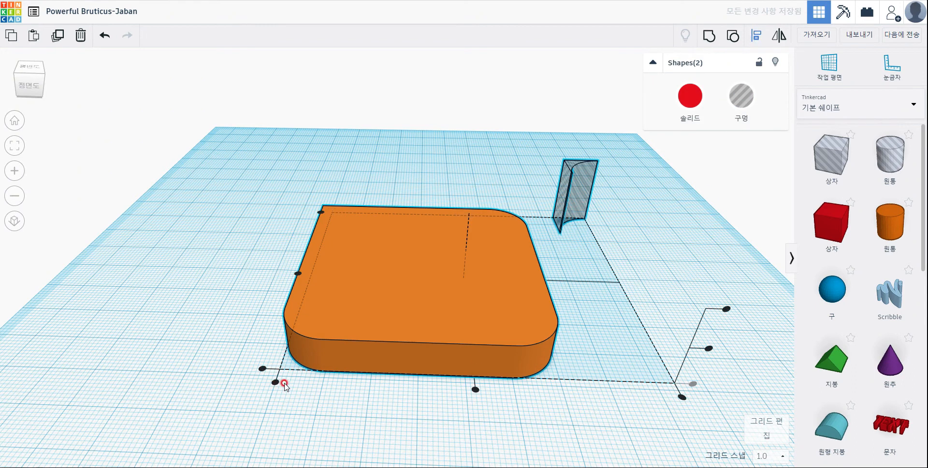
click(275, 382)
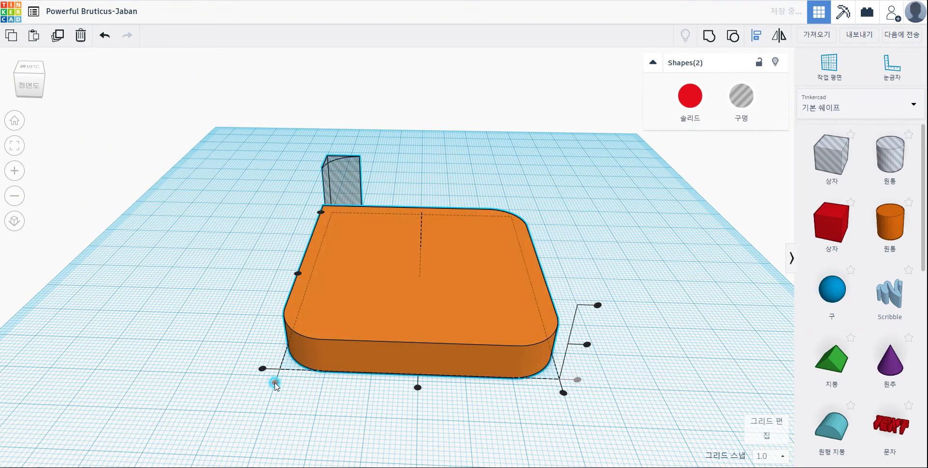
click(320, 213)
mouse_move(482, 347)
right_down()
mouse_move(414, 425)
mouse_move(425, 449)
right_up()
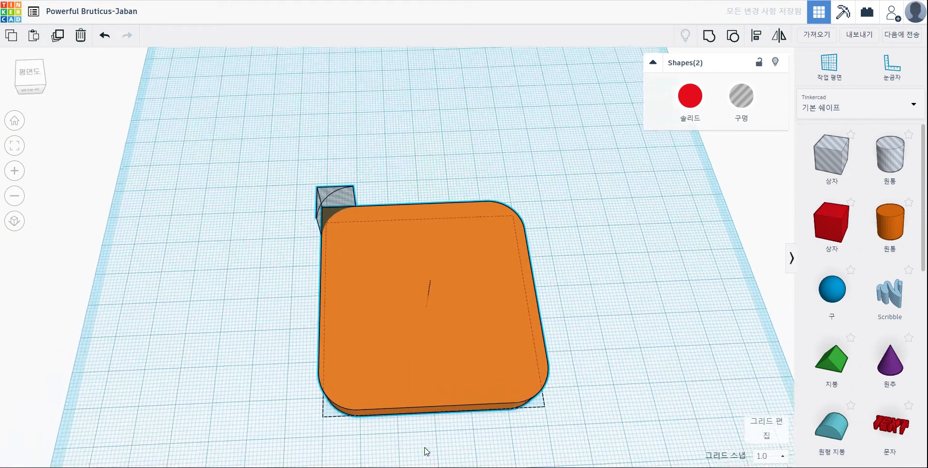
click(708, 35)
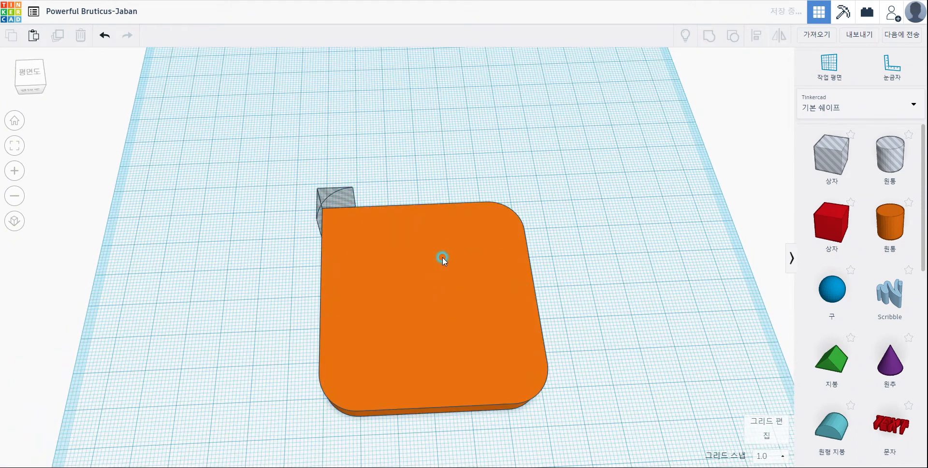
click(448, 257)
mouse_move(562, 305)
right_down()
mouse_move(605, 278)
mouse_move(584, 324)
mouse_move(590, 314)
right_up()
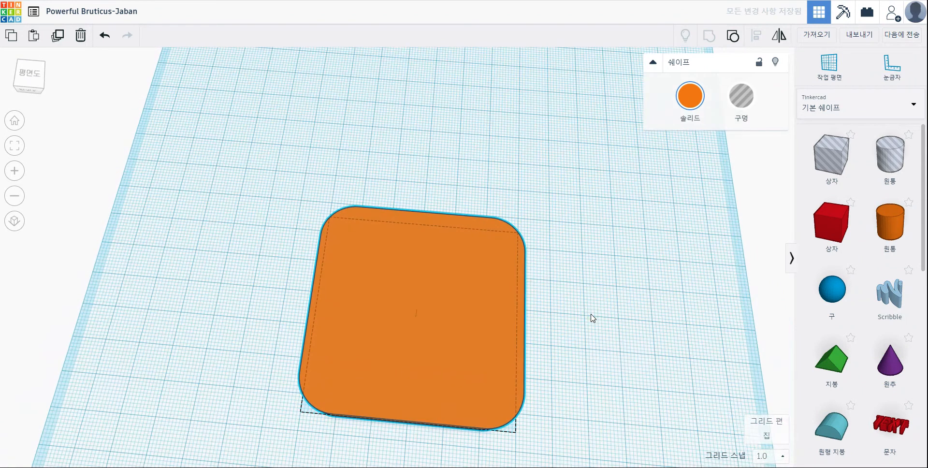
- Set the height of the rounded orange slab to 80 mm
click(327, 216)
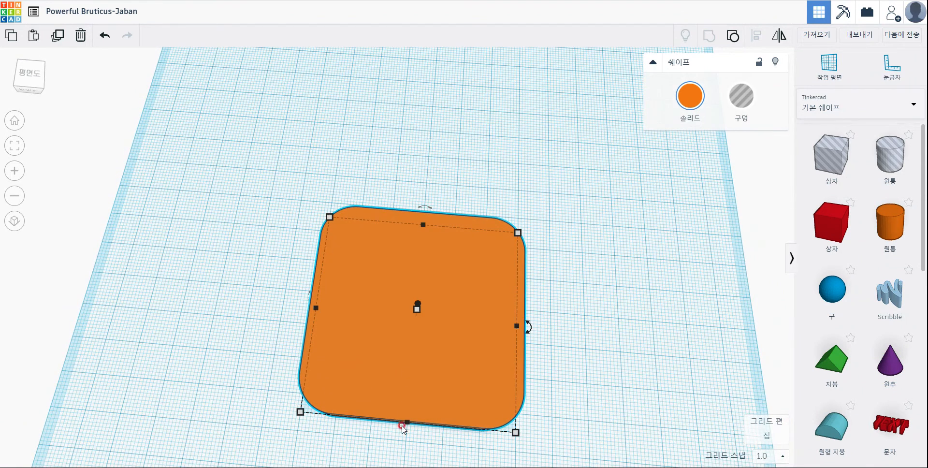
mouse_move(512, 231)
right_drag(622, 323, 566, 256)
mouse_move(416, 216)
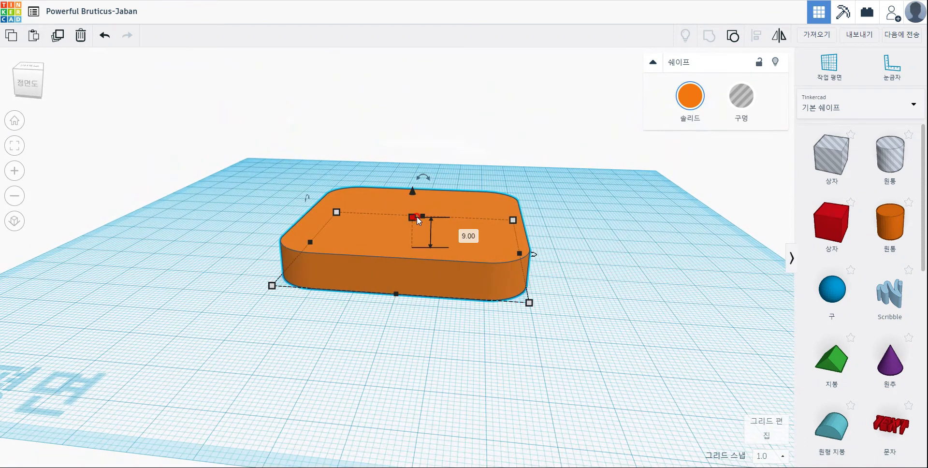
click(462, 233)
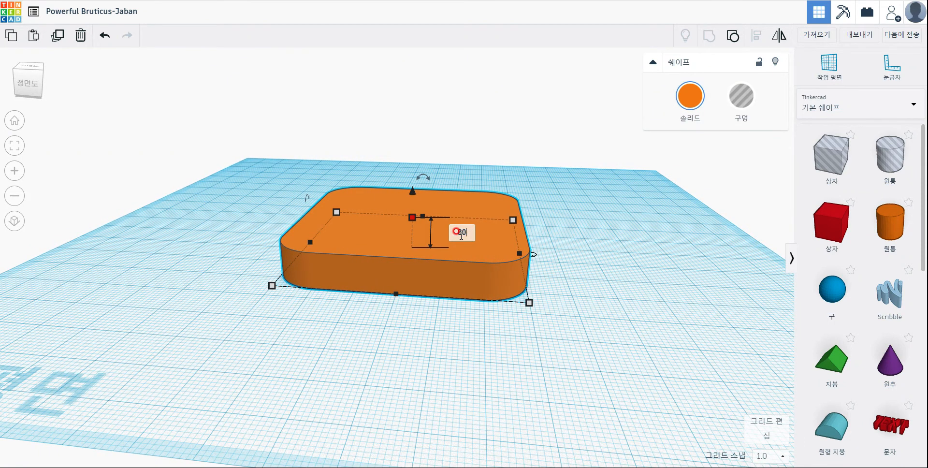
text(30)
key(Return)
scroll(477, 231, down, 5)
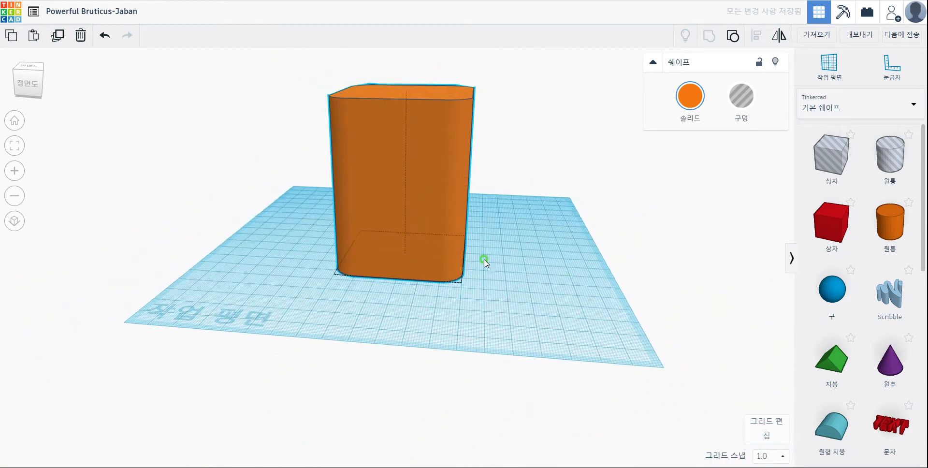
right_drag(484, 260, 500, 255)
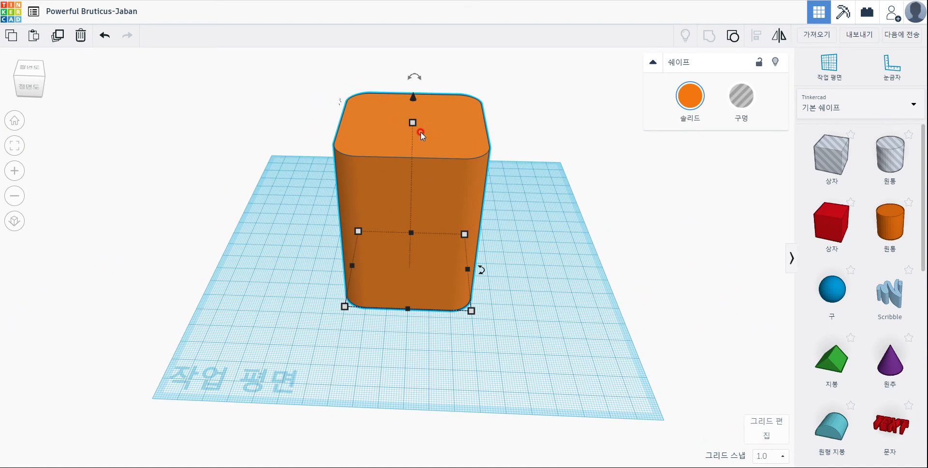
- Duplicate the rounded block in place as a hole and set the copy's width and depth to 56 mm each
click(731, 103)
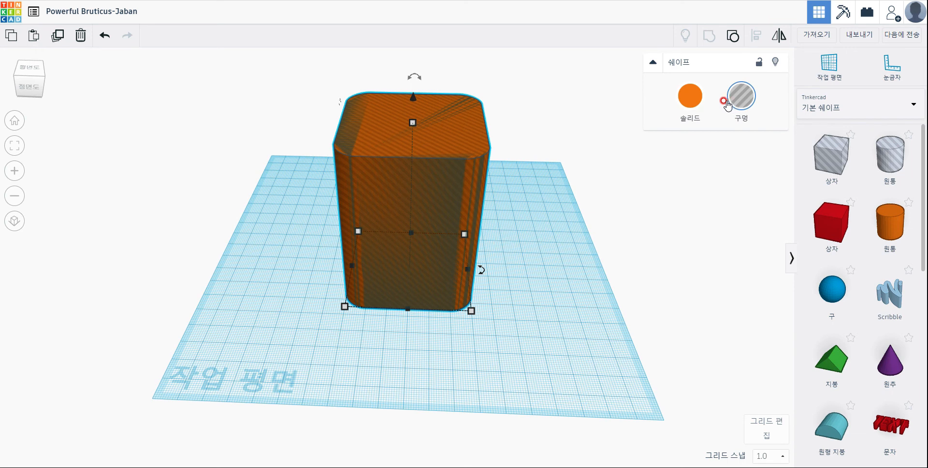
mouse_move(471, 310)
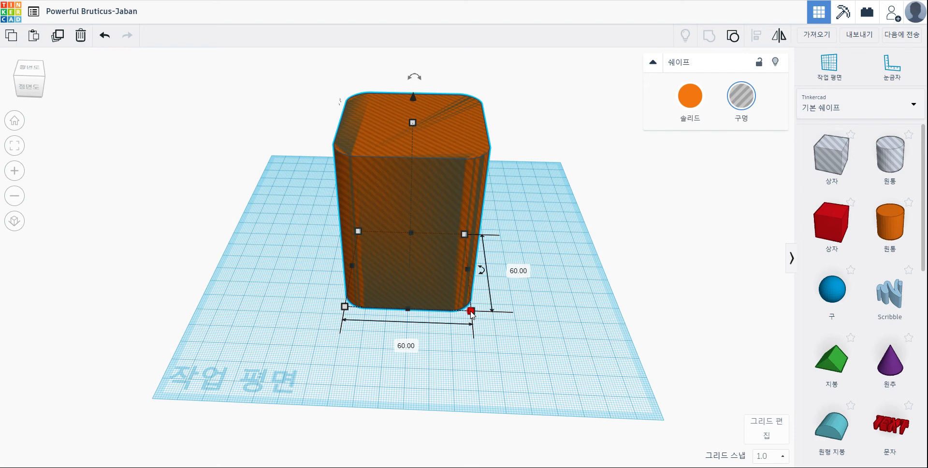
click(410, 345)
scroll(423, 371, up, 3)
click(419, 372)
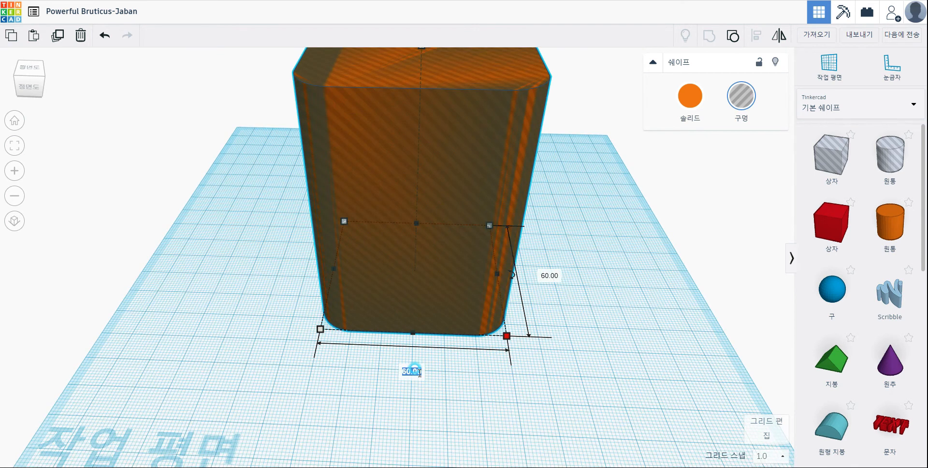
text(56)
click(556, 274)
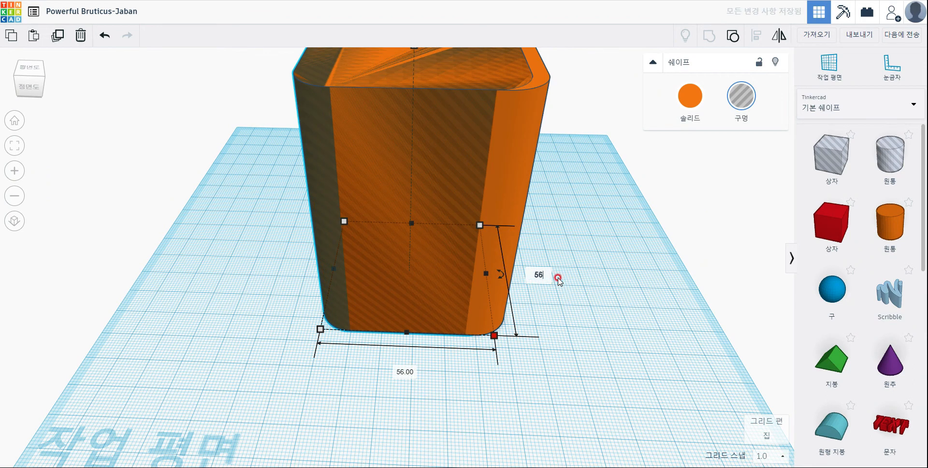
text(56)
key(Return)
scroll(466, 204, up, 3)
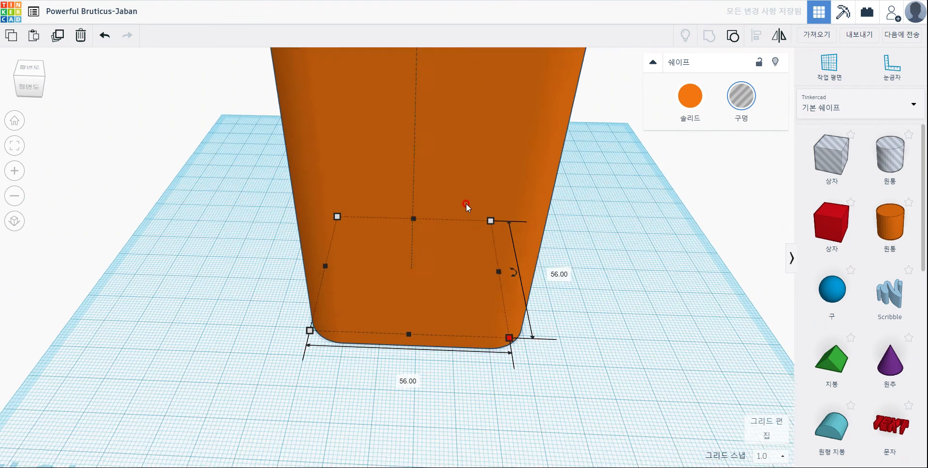
- Set the height of the inner hole copy to 77 mm
scroll(455, 209, down, 5)
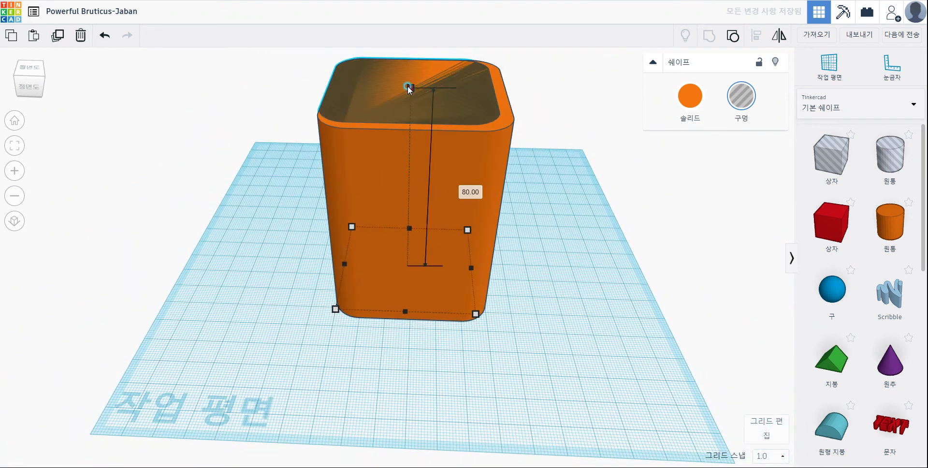
click(463, 191)
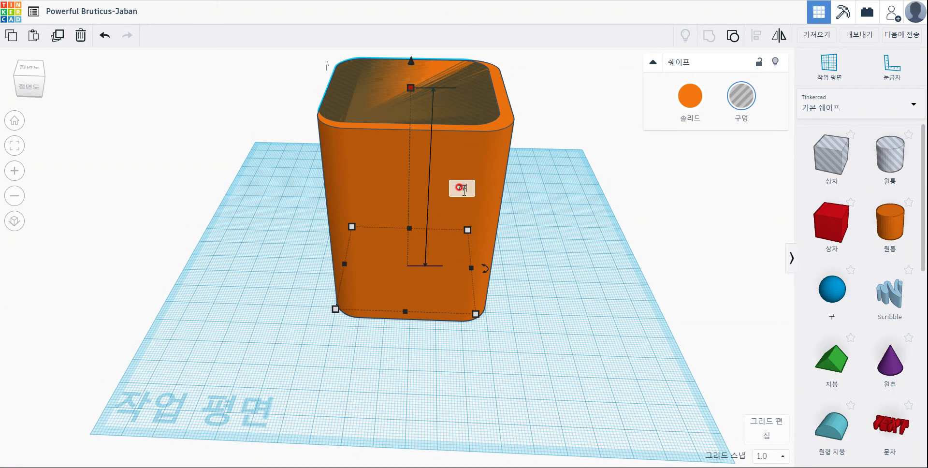
key(Return)
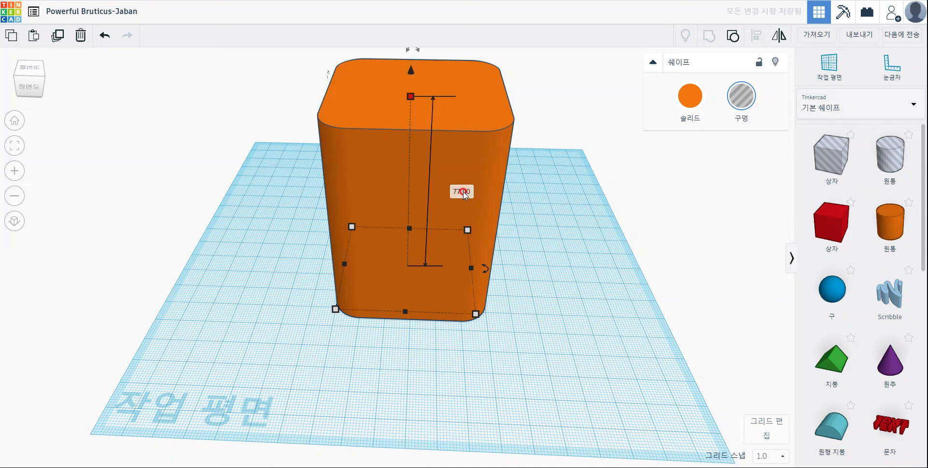
- Align the inner hole's top with the block's top and centre it on the block in both horizontal directions
click(551, 212)
drag(572, 239, 271, 107)
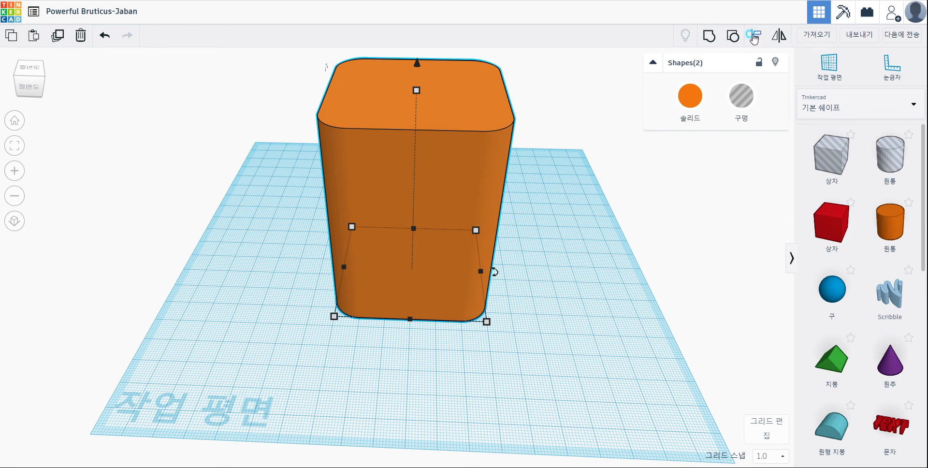
click(753, 36)
click(541, 133)
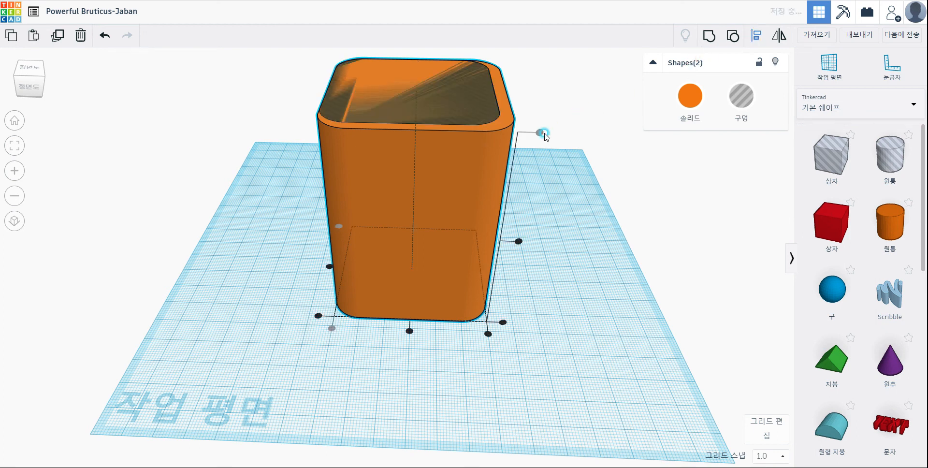
click(408, 331)
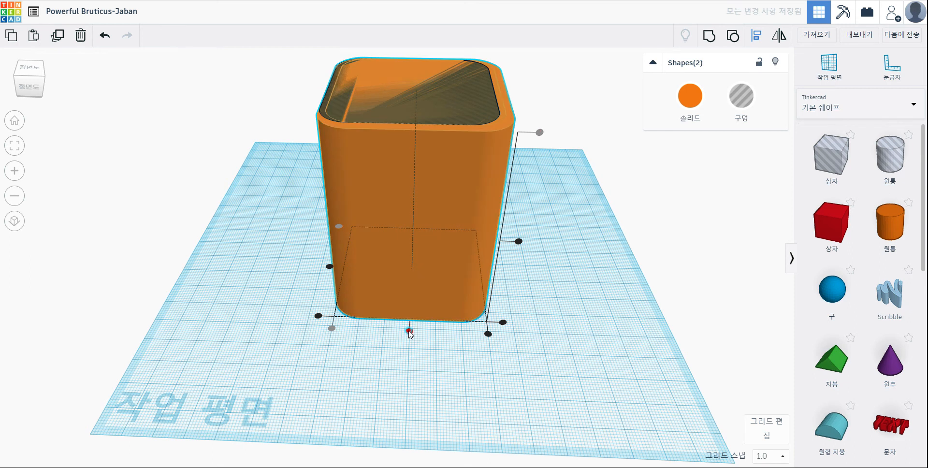
click(329, 267)
click(557, 256)
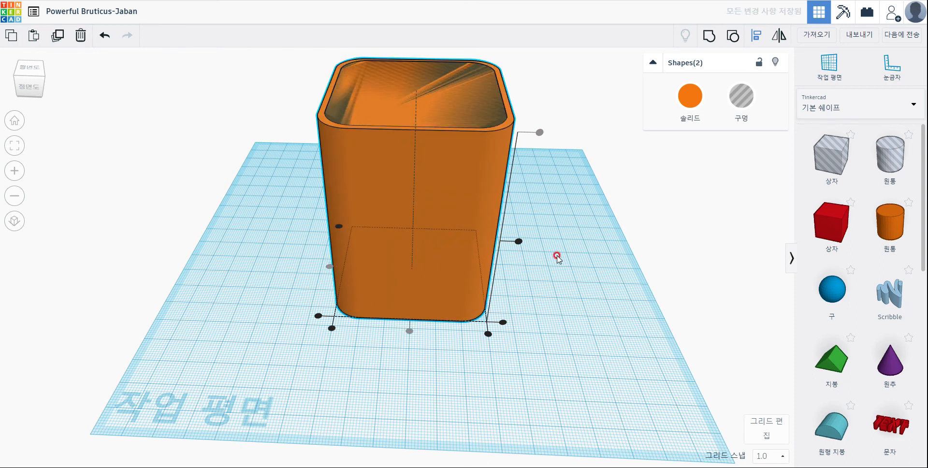
- Group the block with the inner hole to hollow it into an open container
right_drag(557, 256, 549, 304)
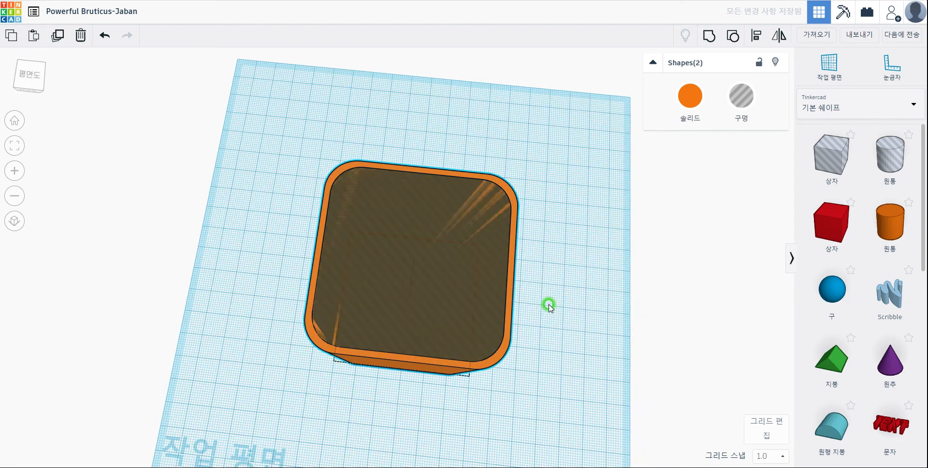
click(706, 38)
click(448, 282)
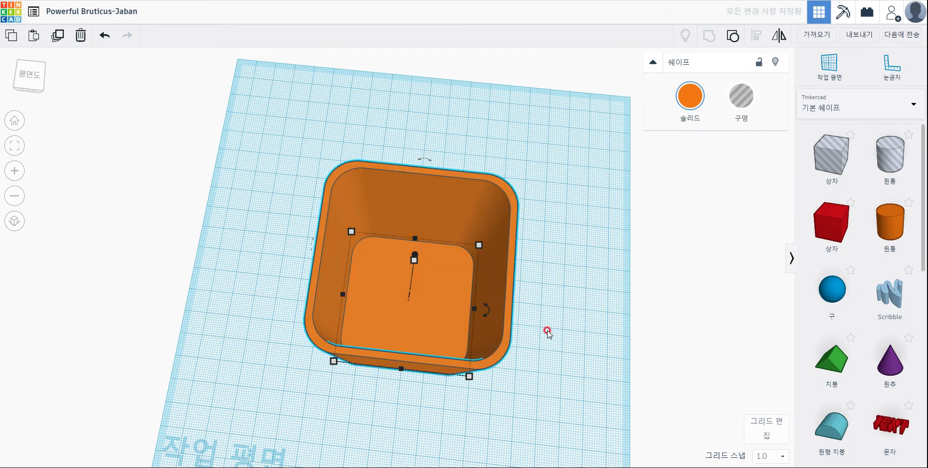
right_drag(547, 332, 486, 326)
click(458, 363)
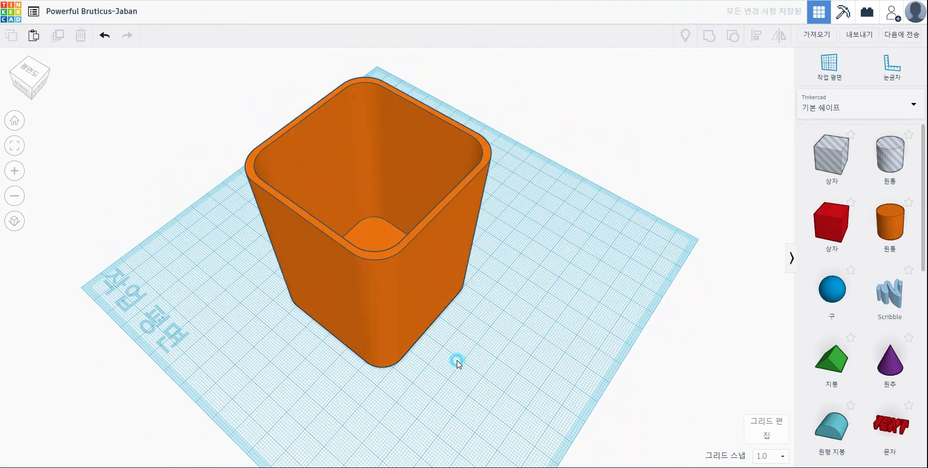
right_drag(458, 363, 330, 277)
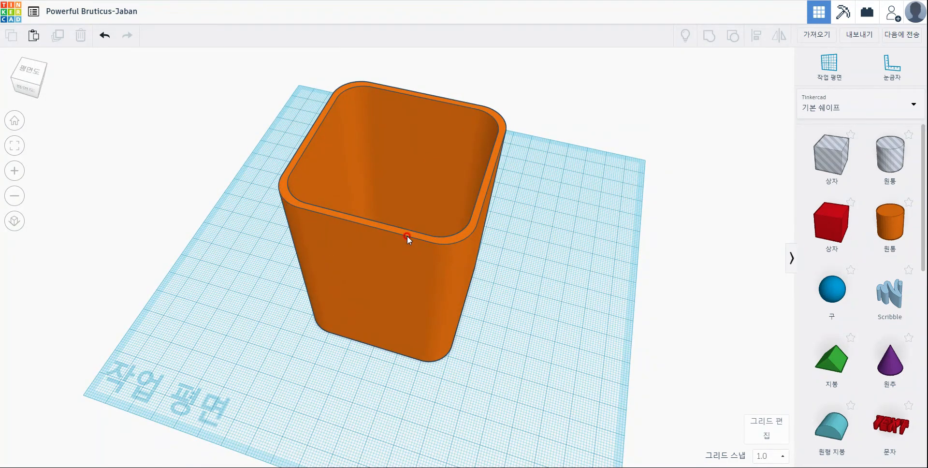